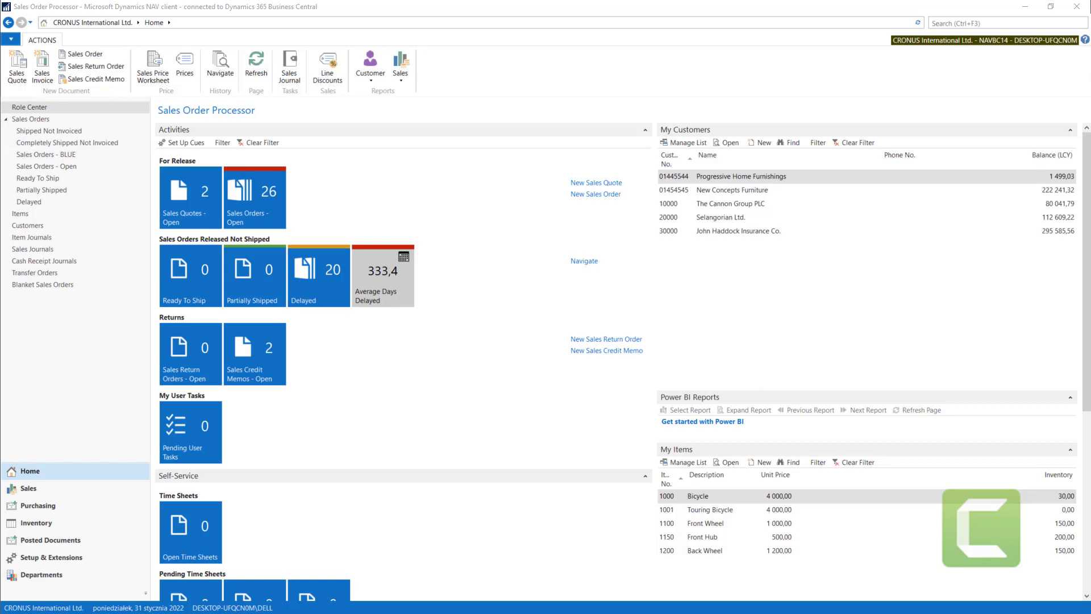
Open the Sales Orders list from the Role Center navigation pane.
{"action": "left_click", "coordinate": [31, 119]}
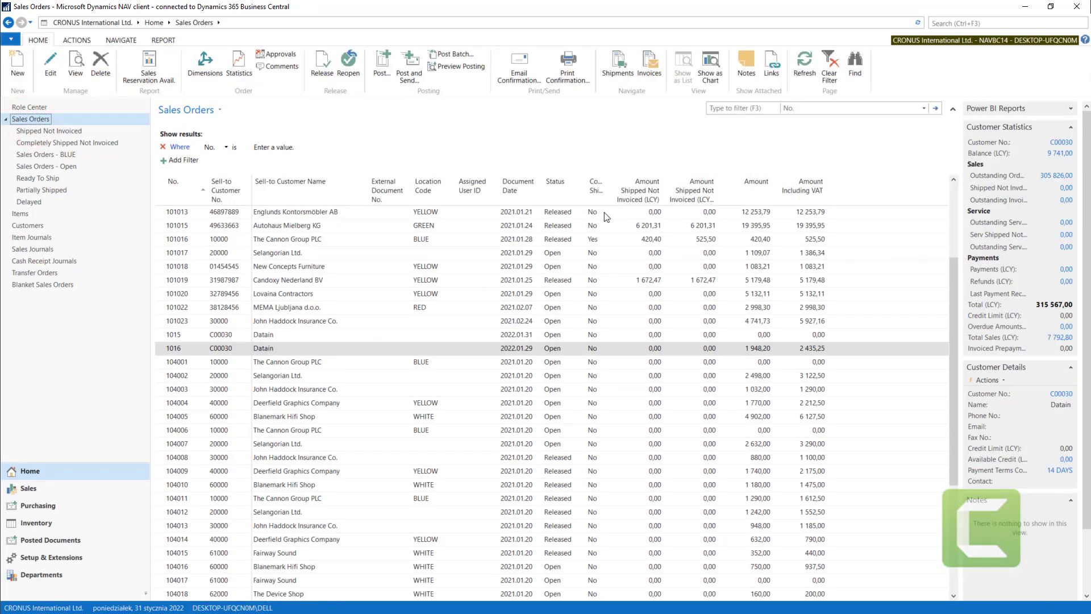
{"action": "left_click", "coordinate": [953, 22]}
{"action": "type", "text": "purch "}
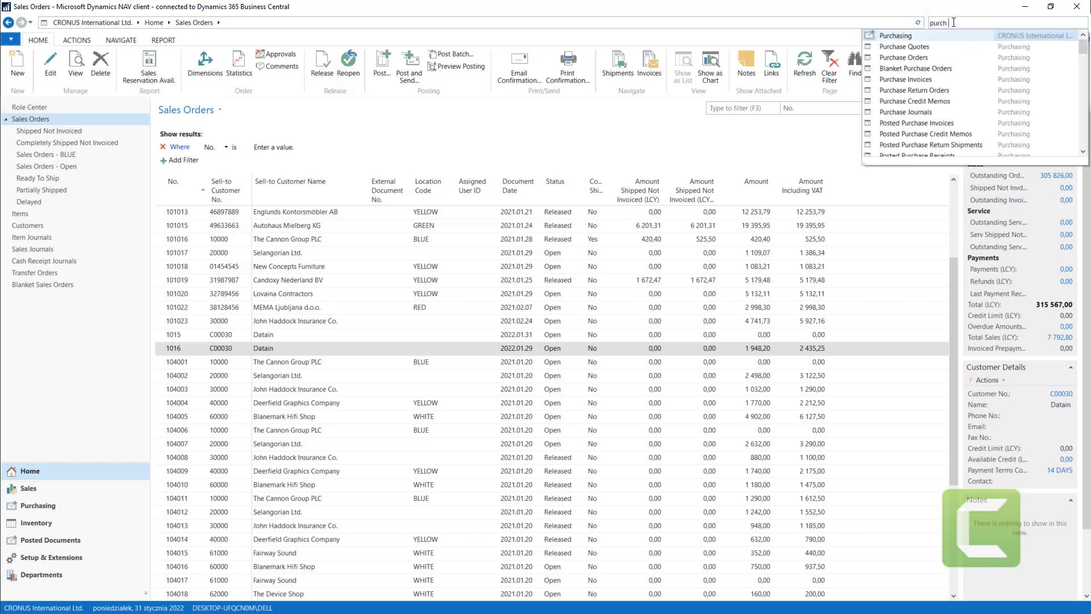
{"action": "type", "text": "co"}
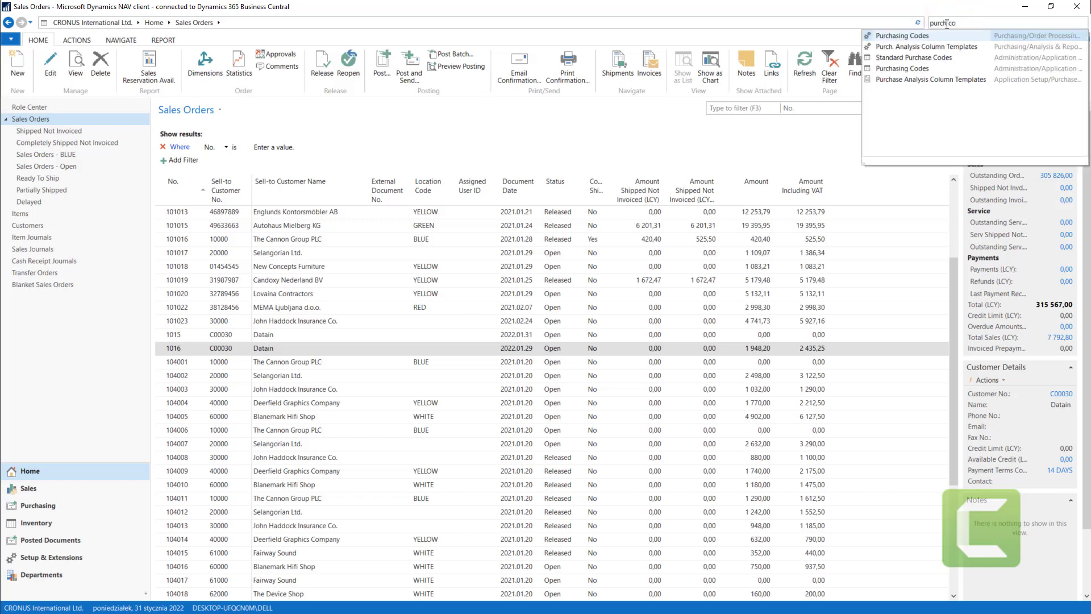
{"action": "left_click", "coordinate": [905, 36]}
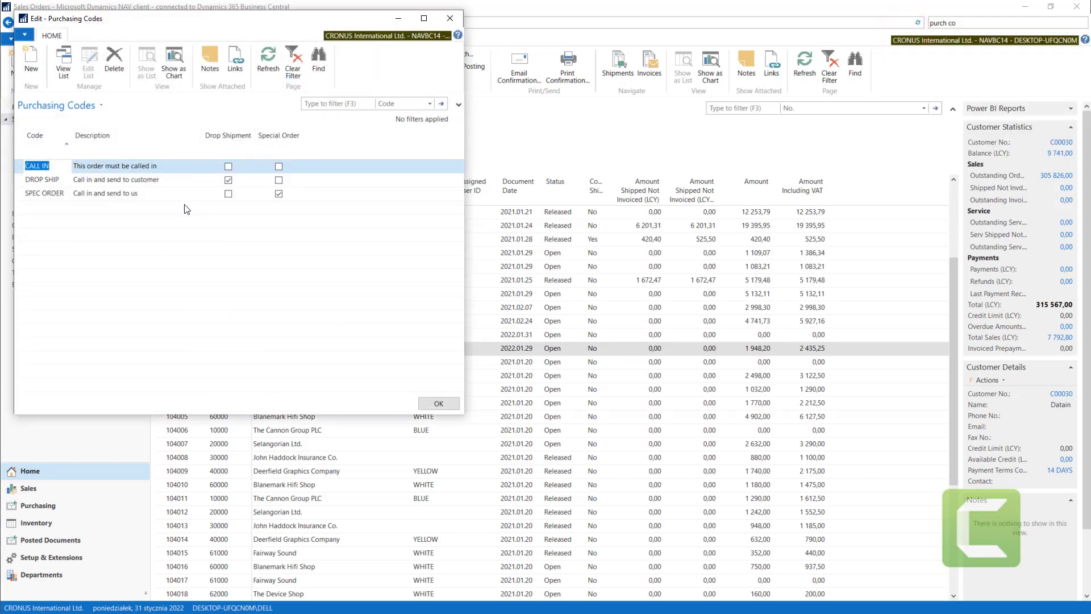
{"action": "left_click", "coordinate": [52, 181]}
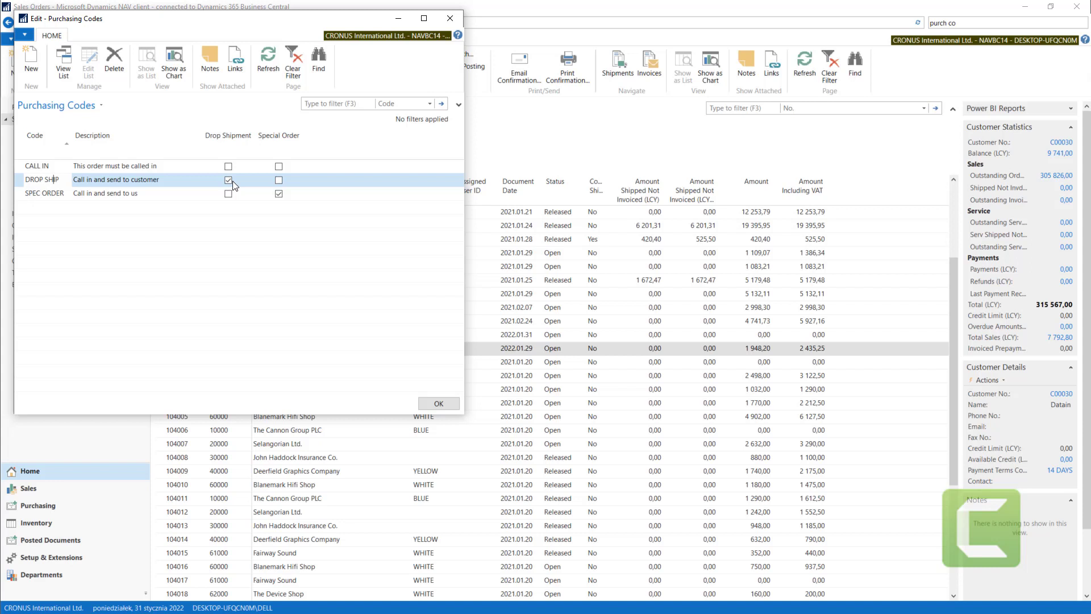
{"action": "left_click", "coordinate": [50, 193]}
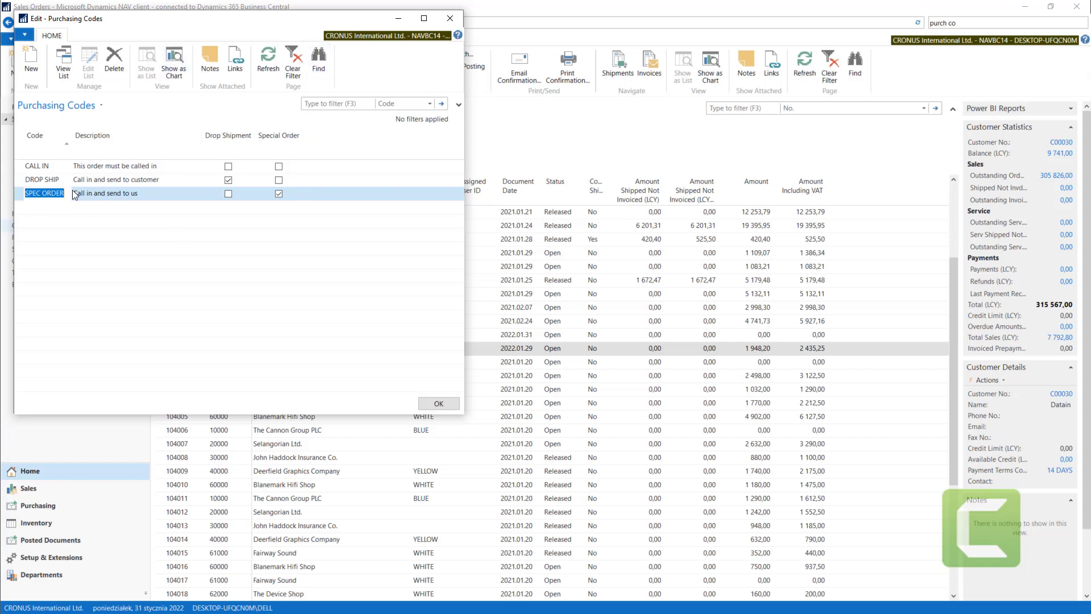
{"action": "left_click", "coordinate": [38, 181]}
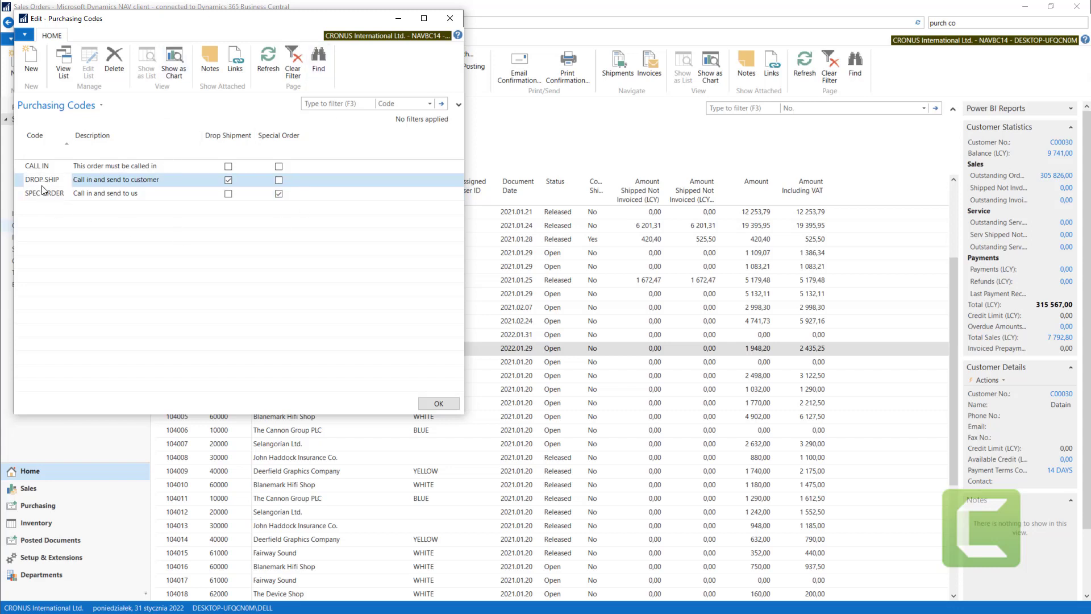
{"action": "key", "text": "Escape"}
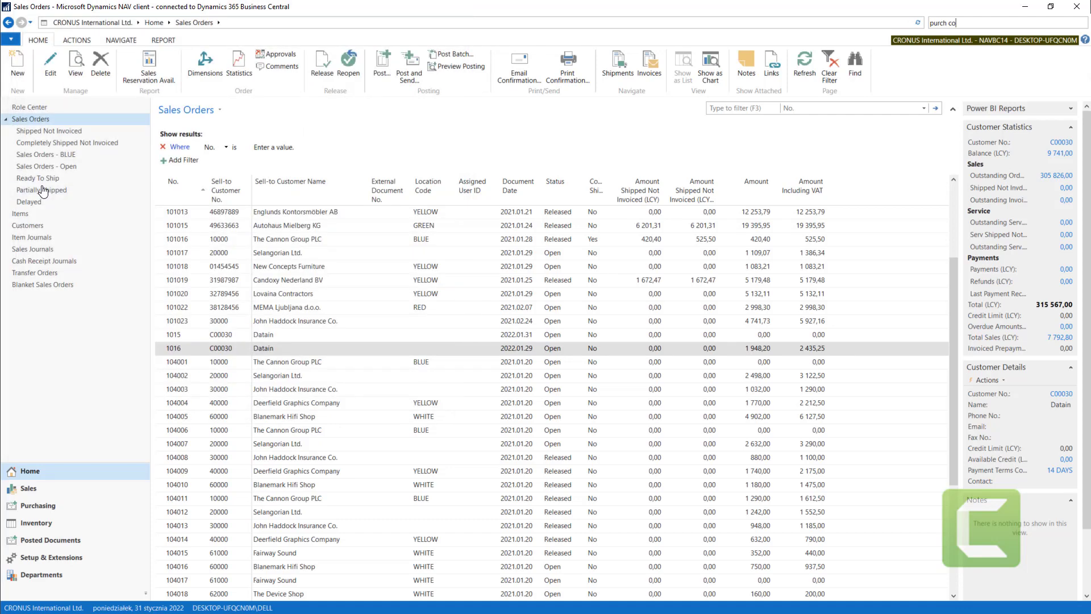
Create a new sales order for customer C00030 Datain.
{"action": "left_click", "coordinate": [18, 63]}
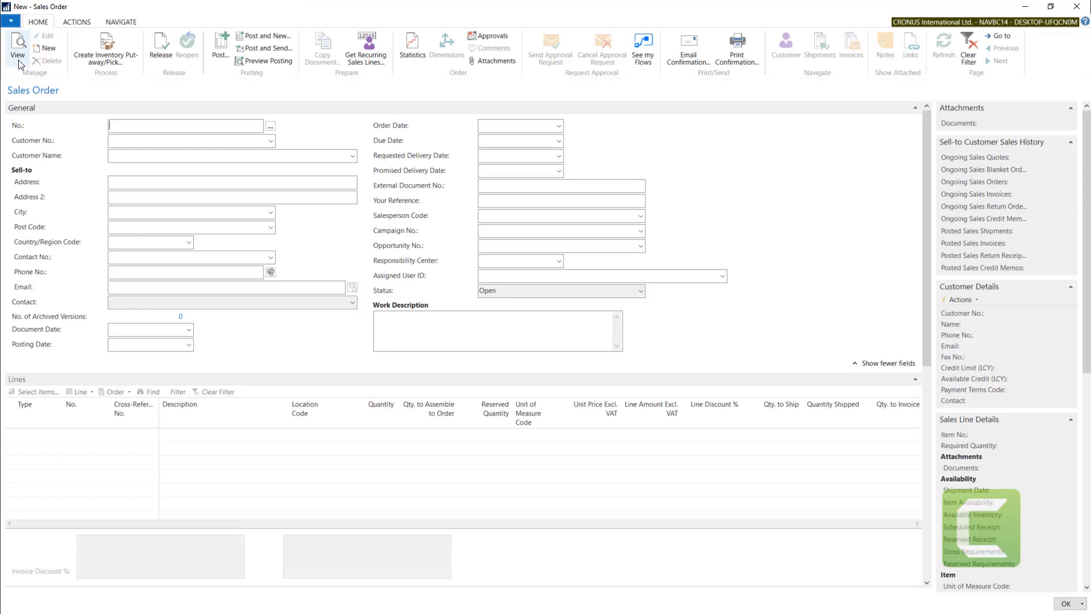
{"action": "left_click", "coordinate": [275, 141]}
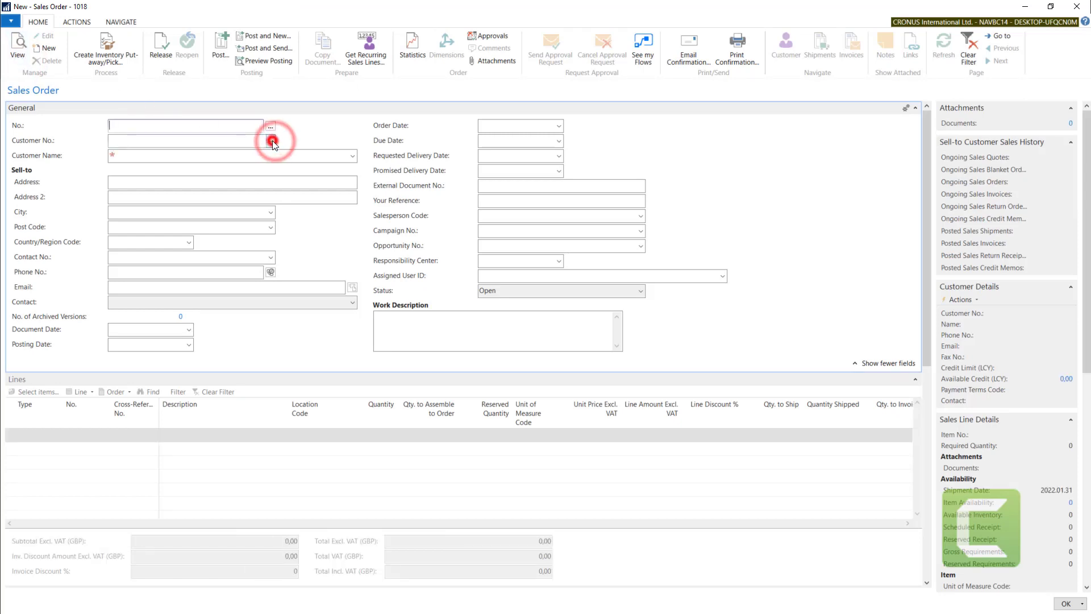
{"action": "scroll", "coordinate": [223, 230], "scroll_direction": "down", "scroll_amount": 3}
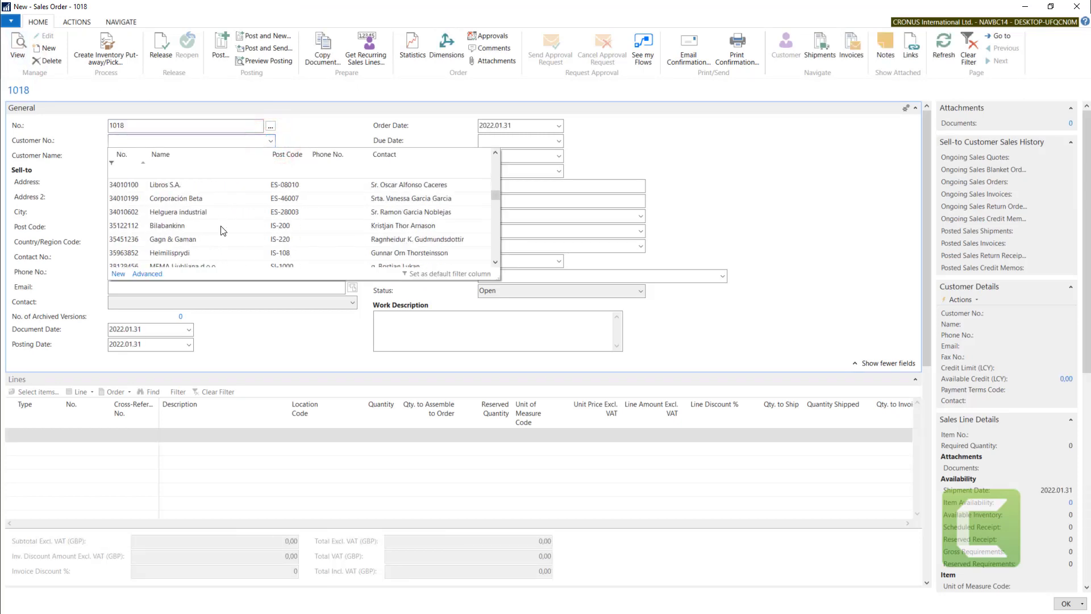
{"action": "scroll", "coordinate": [222, 230], "scroll_direction": "down", "scroll_amount": 9}
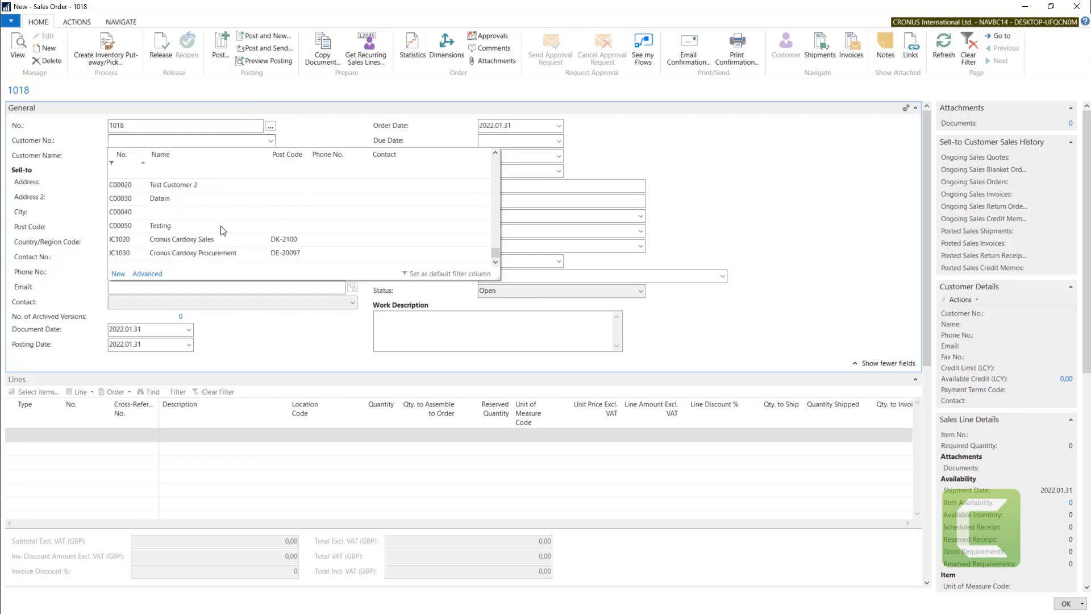
{"action": "left_click", "coordinate": [181, 199]}
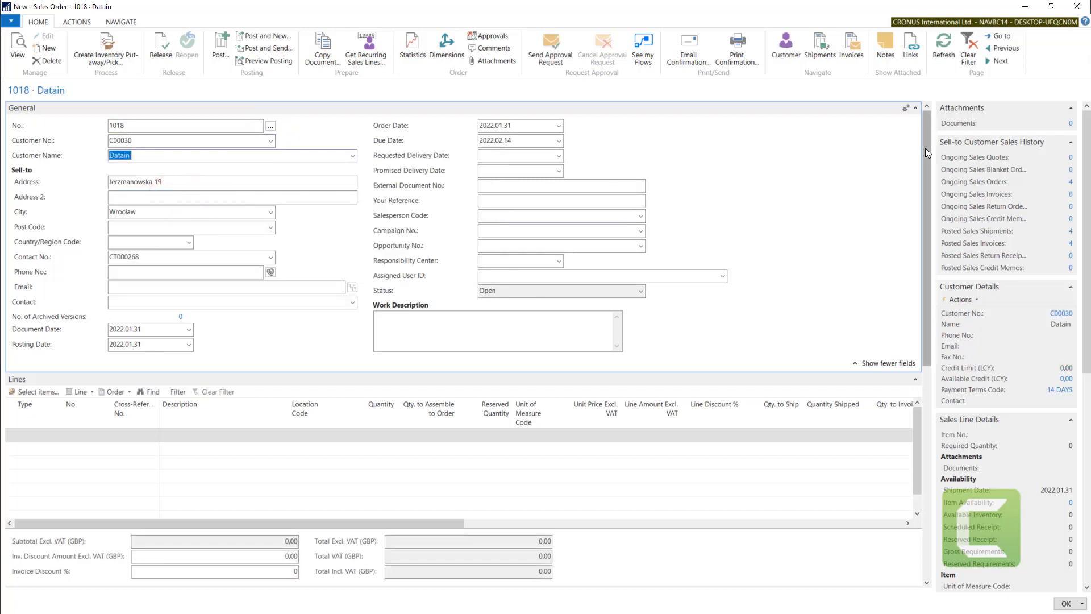
Add an Item line for 1896-S ATHENS Desk to the order.
{"action": "left_click_drag", "start_coordinate": [925, 147], "coordinate": [887, 176]}
{"action": "left_click", "coordinate": [31, 378]}
{"action": "left_click", "coordinate": [58, 378]}
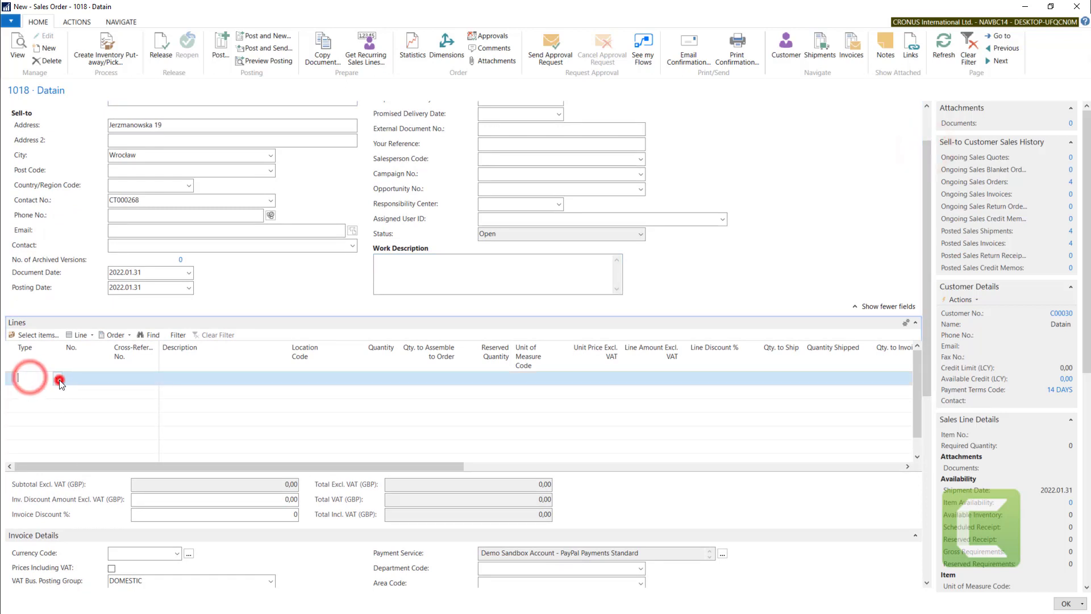
{"action": "left_click", "coordinate": [33, 413]}
{"action": "left_click", "coordinate": [89, 378]}
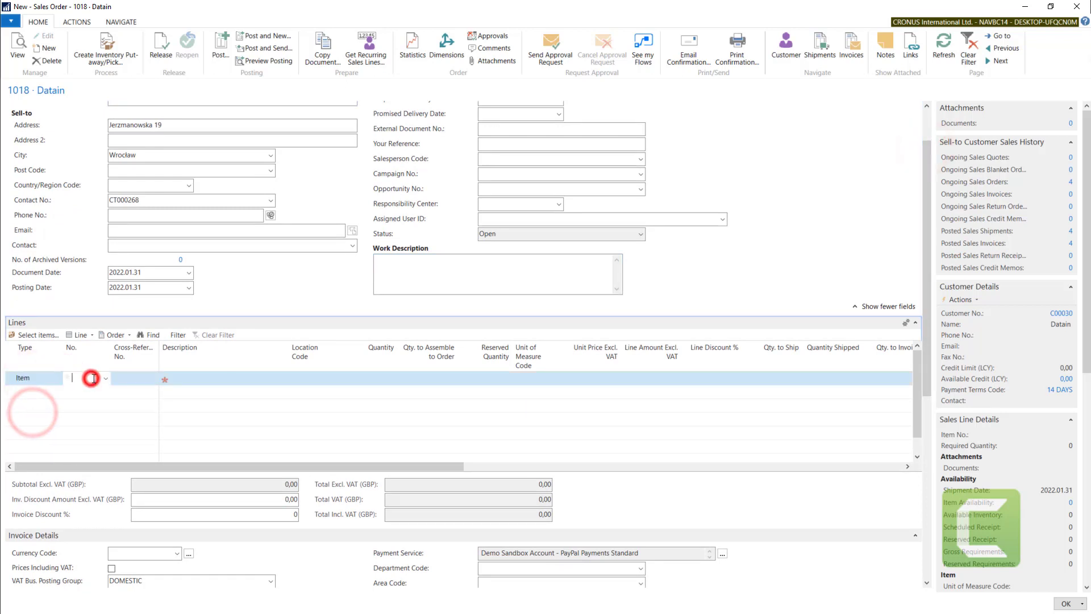
{"action": "left_click", "coordinate": [107, 379]}
{"action": "scroll", "coordinate": [81, 511], "scroll_direction": "down", "scroll_amount": 1}
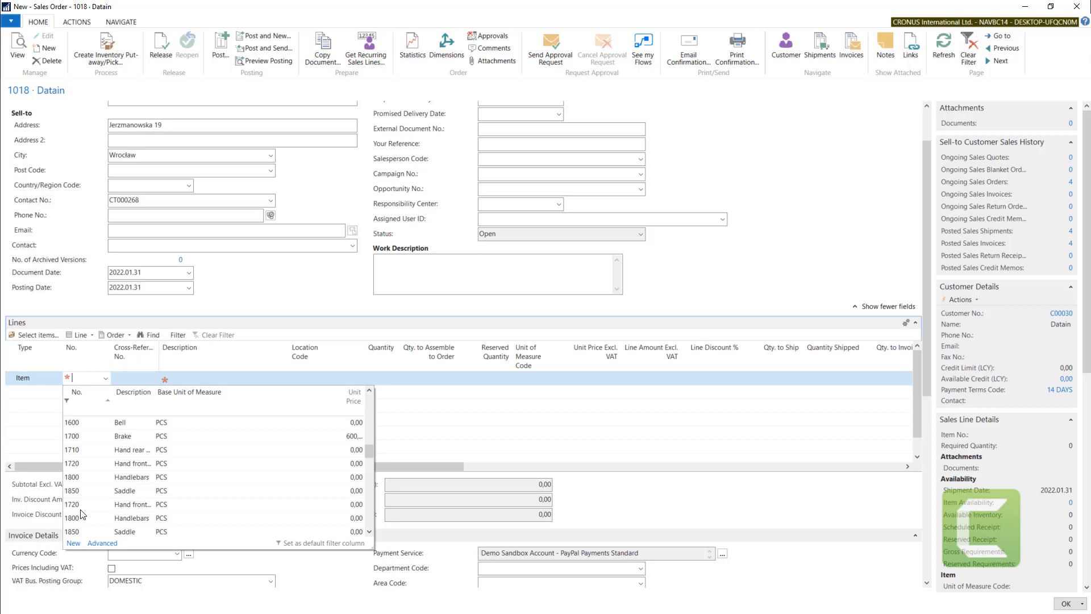
{"action": "scroll", "coordinate": [81, 514], "scroll_direction": "up", "scroll_amount": 2}
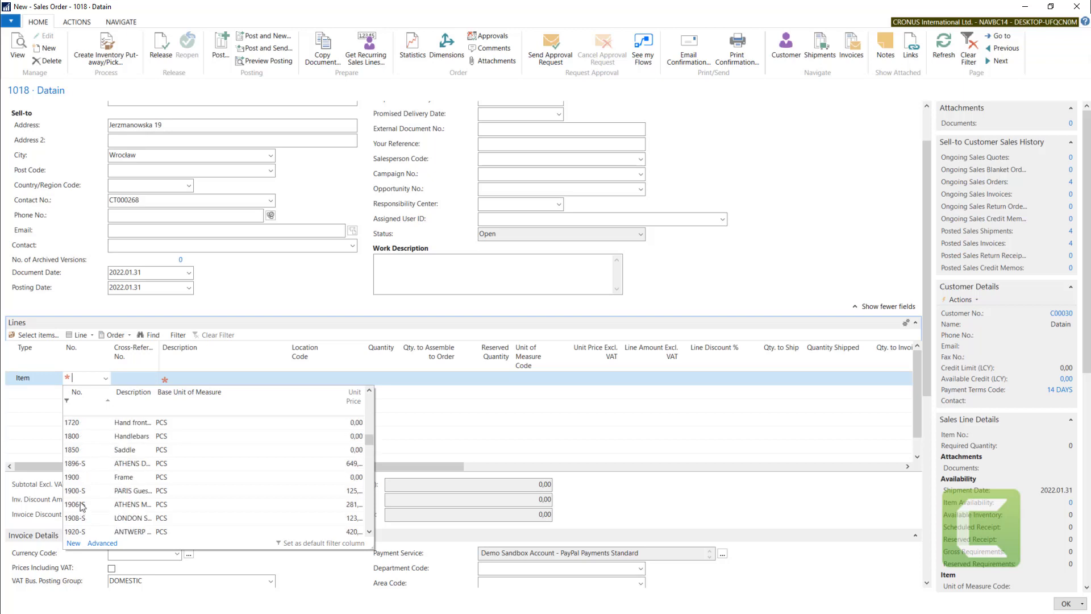
{"action": "left_click", "coordinate": [78, 463]}
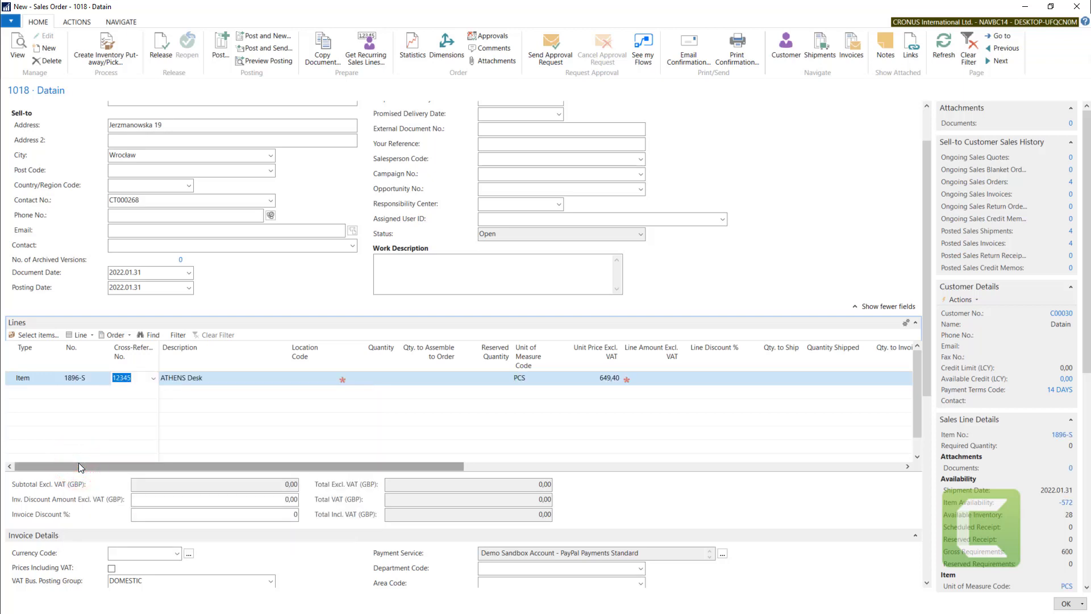
Set the desk line's quantity to 1 and check its reserved quantity.
{"action": "left_click", "coordinate": [377, 373]}
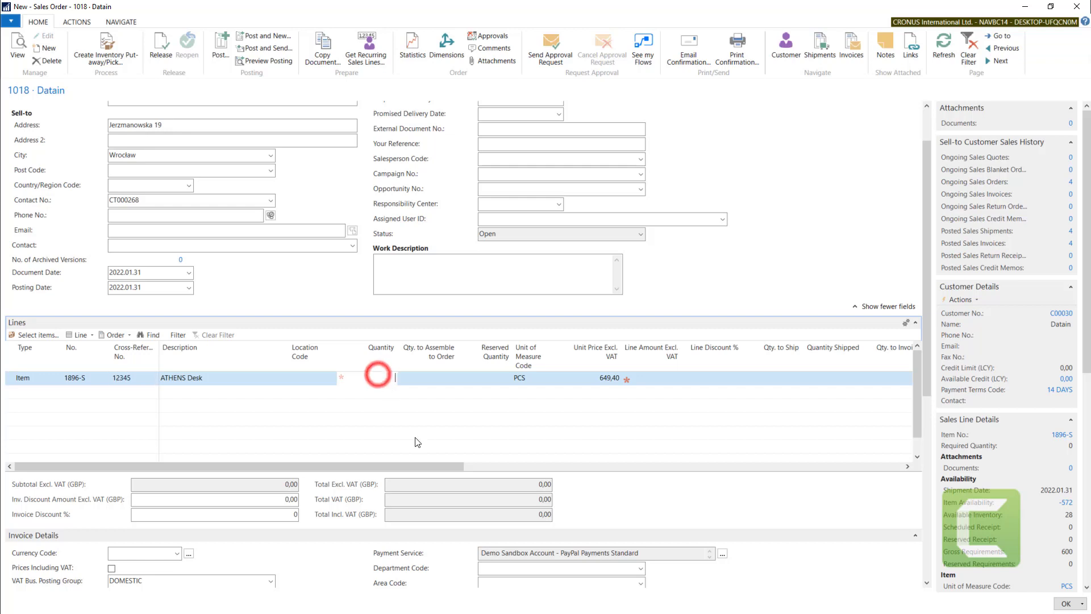
{"action": "type", "text": "1"}
{"action": "key", "text": "Tab"}
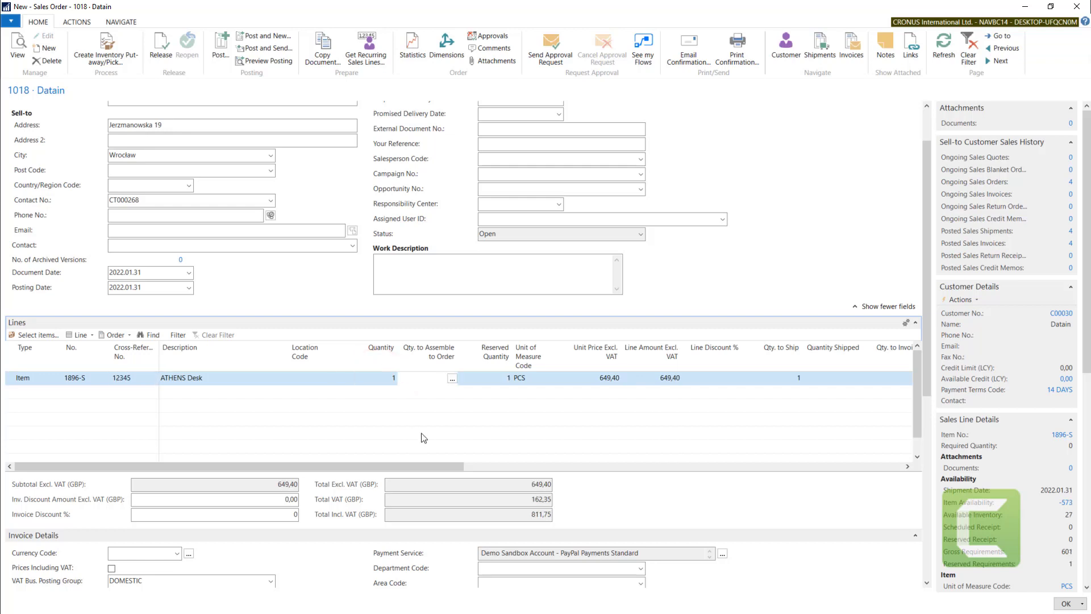
{"action": "left_click", "coordinate": [507, 379]}
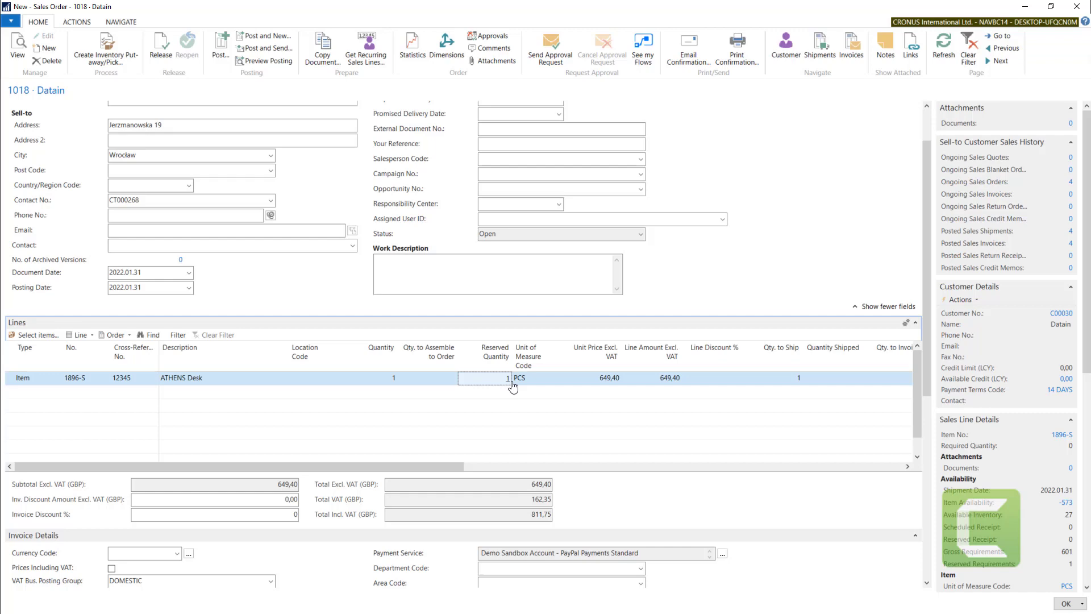
Cancel all reservations on the ATHENS Desk line, leaving reserved quantity empty.
{"action": "left_click", "coordinate": [83, 336]}
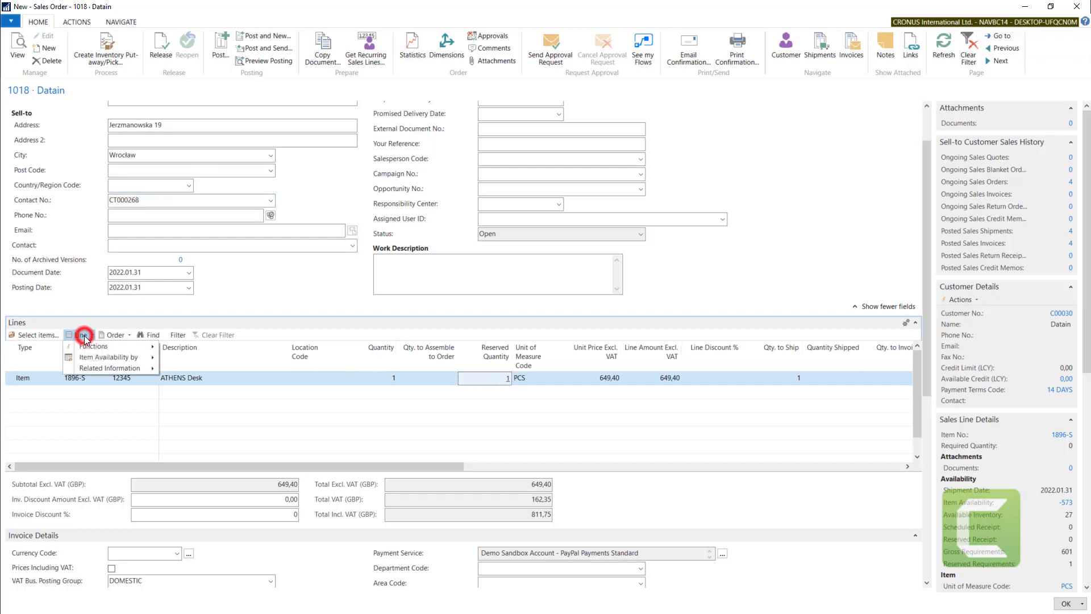
{"action": "left_click", "coordinate": [99, 348]}
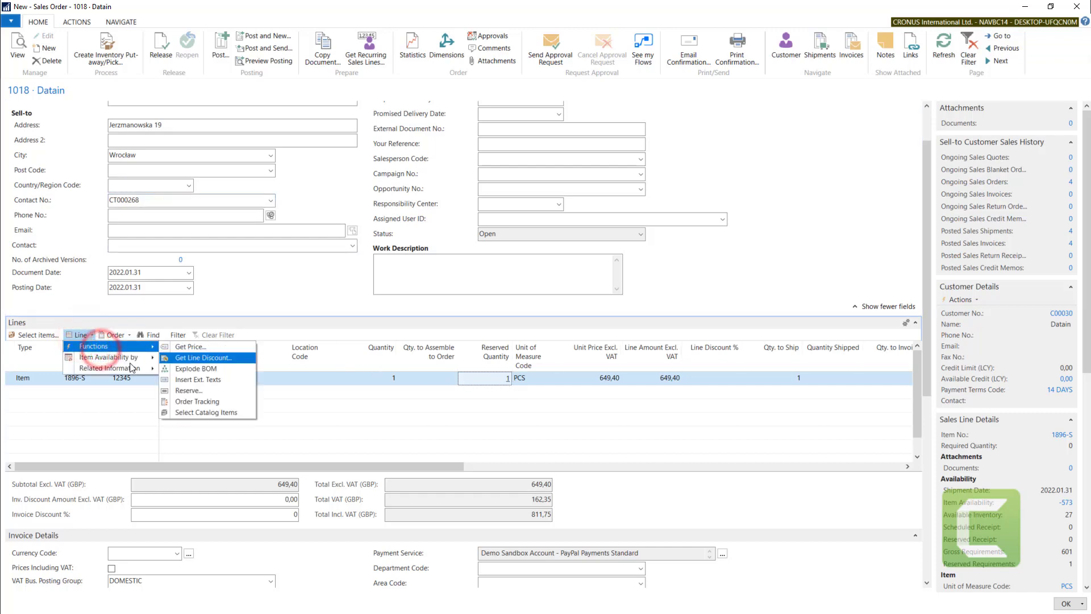
{"action": "left_click", "coordinate": [192, 391]}
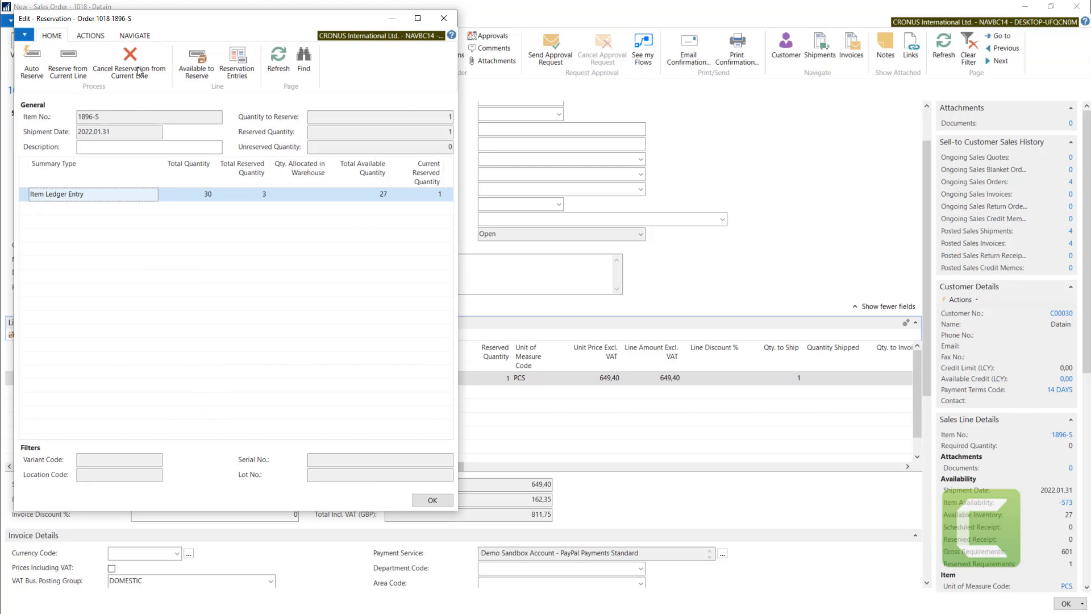
{"action": "left_click", "coordinate": [138, 70]}
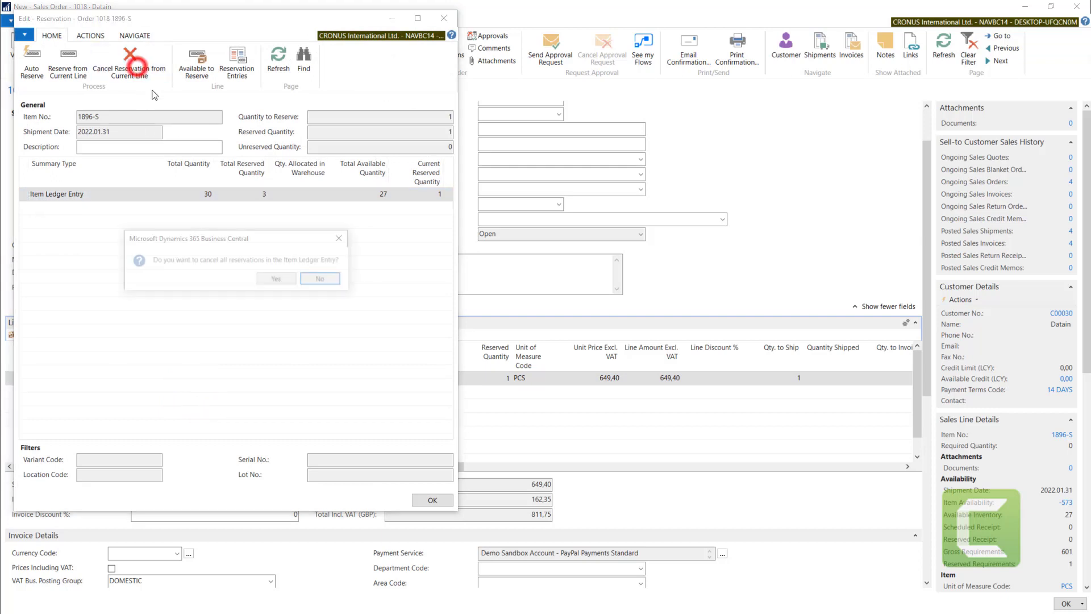
{"action": "left_click", "coordinate": [276, 280]}
{"action": "left_click", "coordinate": [443, 499]}
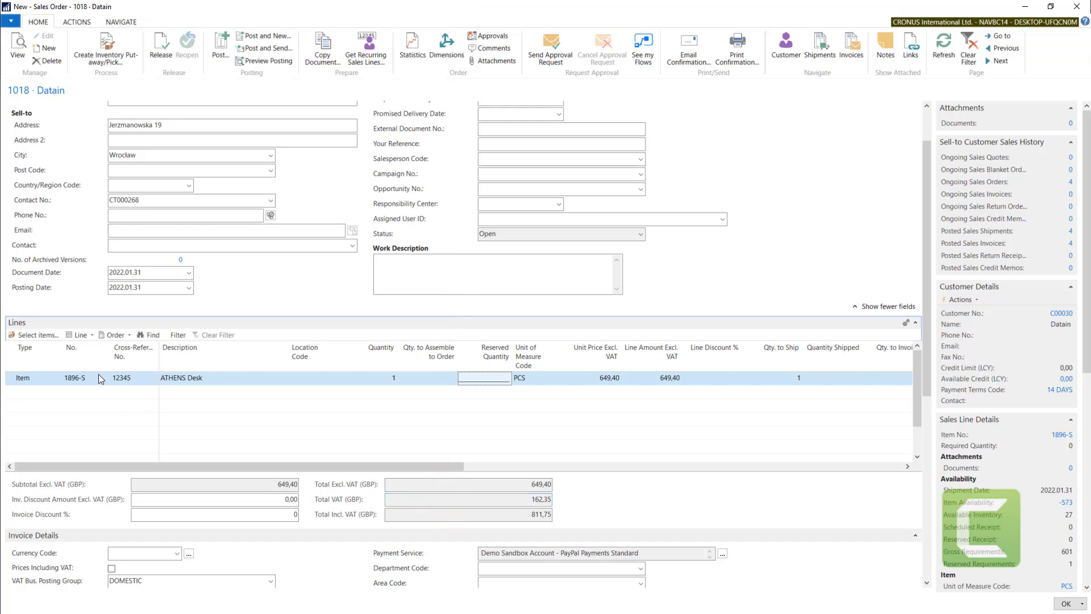
{"action": "left_click", "coordinate": [100, 379]}
{"action": "left_click", "coordinate": [105, 378]}
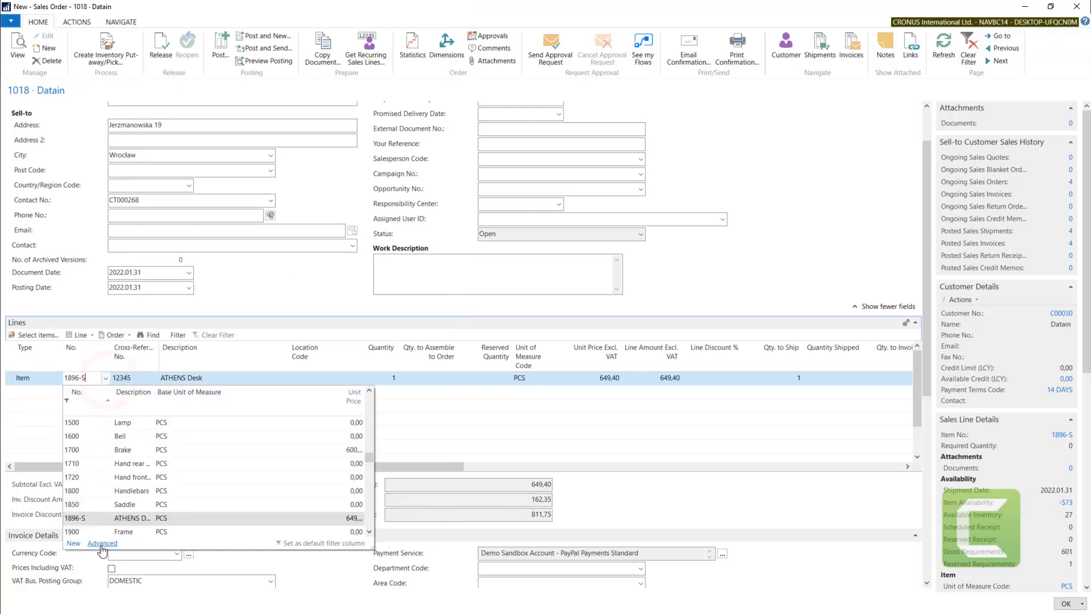
Change item 1896-S ATHENS Desk's Reserve policy from Always to Optional on its card.
{"action": "left_click", "coordinate": [102, 543]}
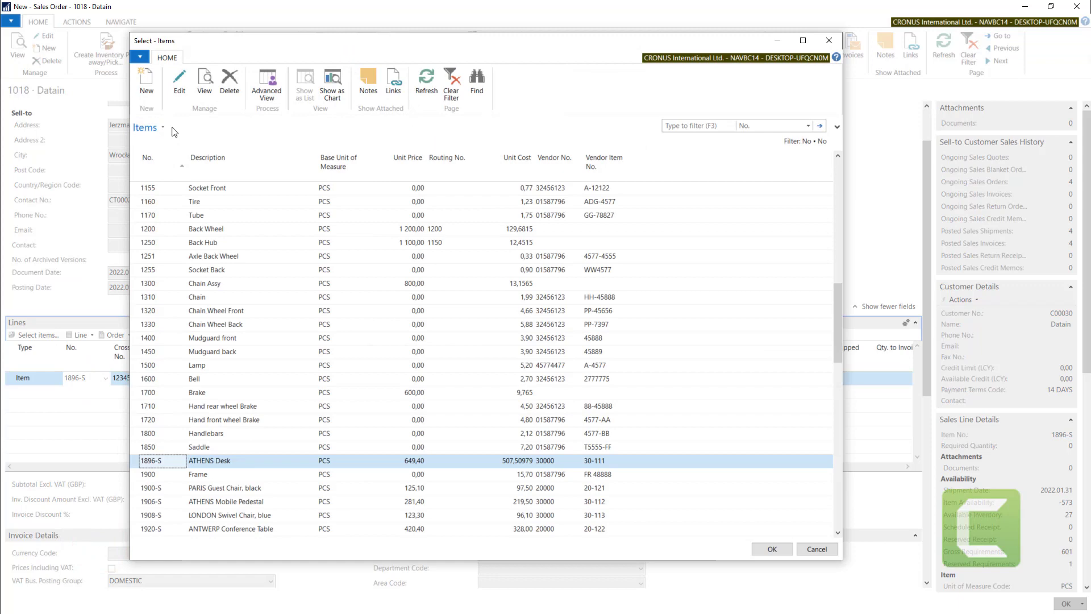
{"action": "left_click", "coordinate": [179, 90]}
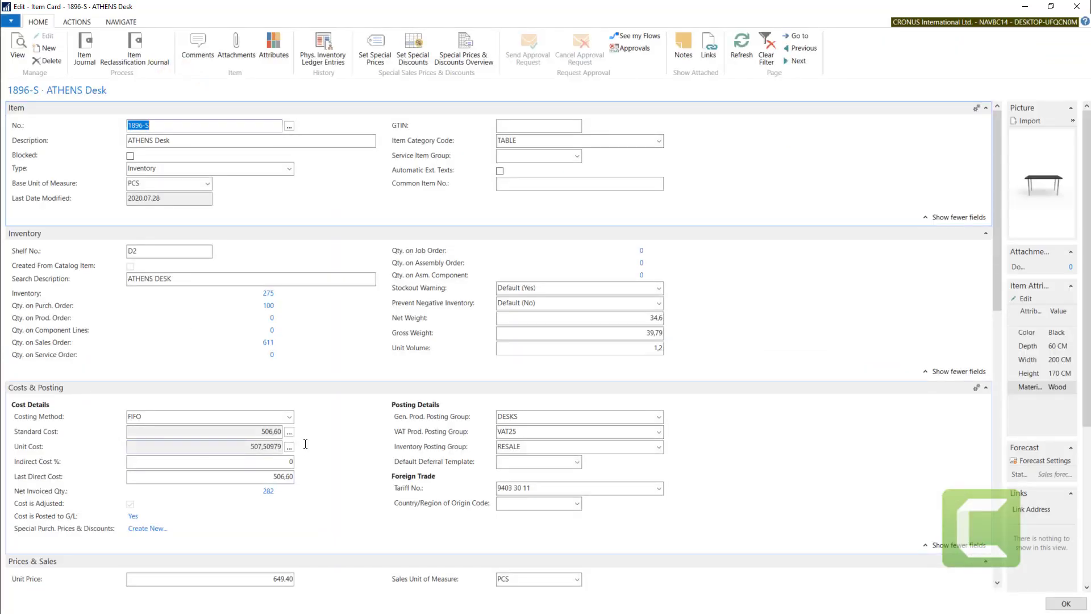
{"action": "scroll", "coordinate": [305, 443], "scroll_direction": "down", "scroll_amount": 10}
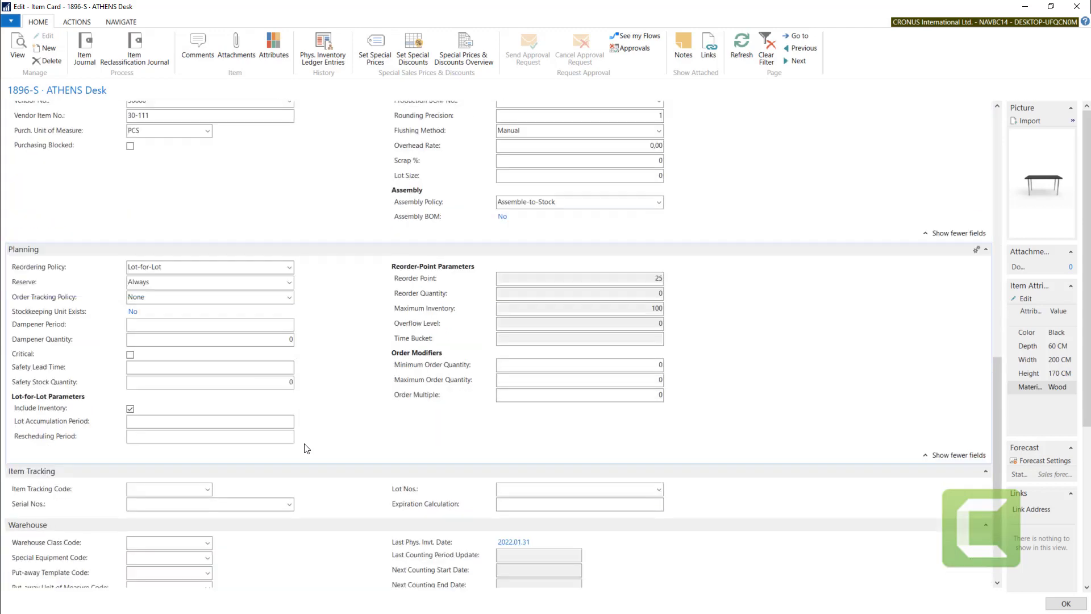
{"action": "left_click", "coordinate": [289, 282]}
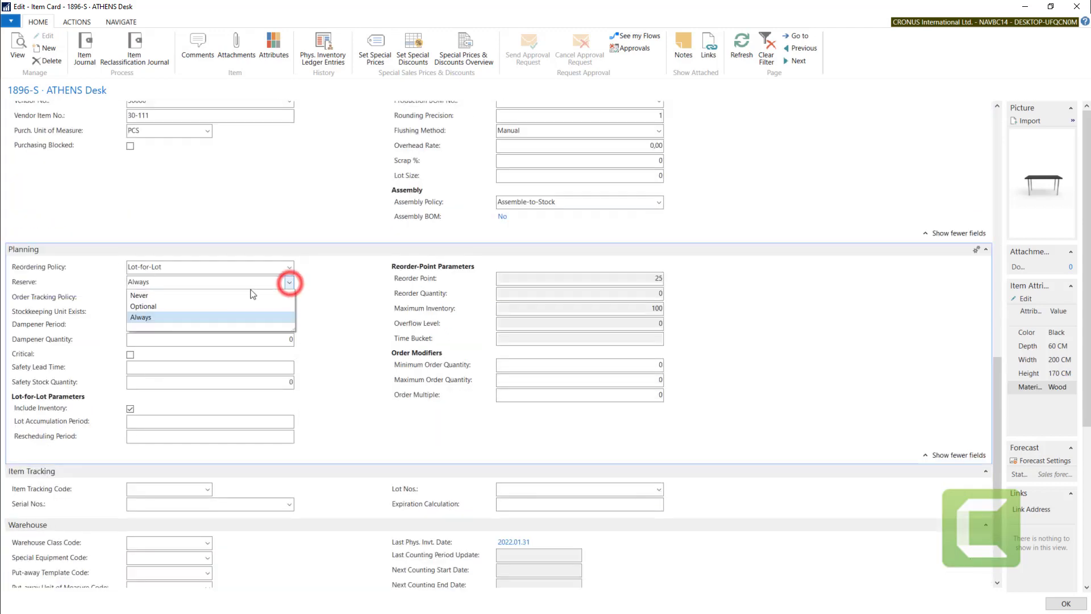
{"action": "left_click", "coordinate": [143, 306]}
{"action": "left_click", "coordinate": [1061, 604]}
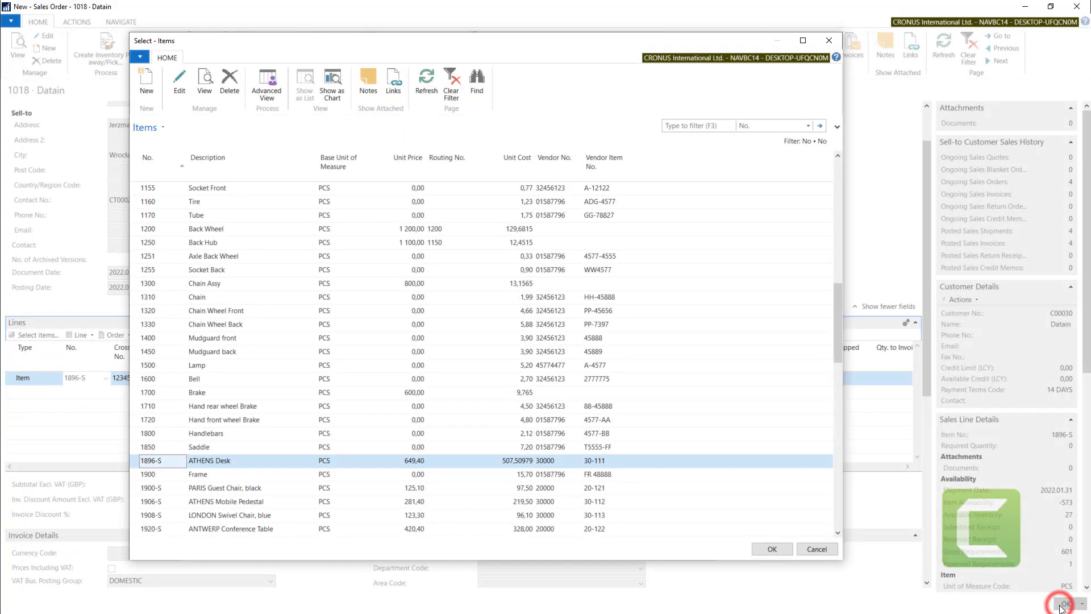
Clear the desk line by re-choosing type Item and confirming the deletion.
{"action": "left_click", "coordinate": [774, 548]}
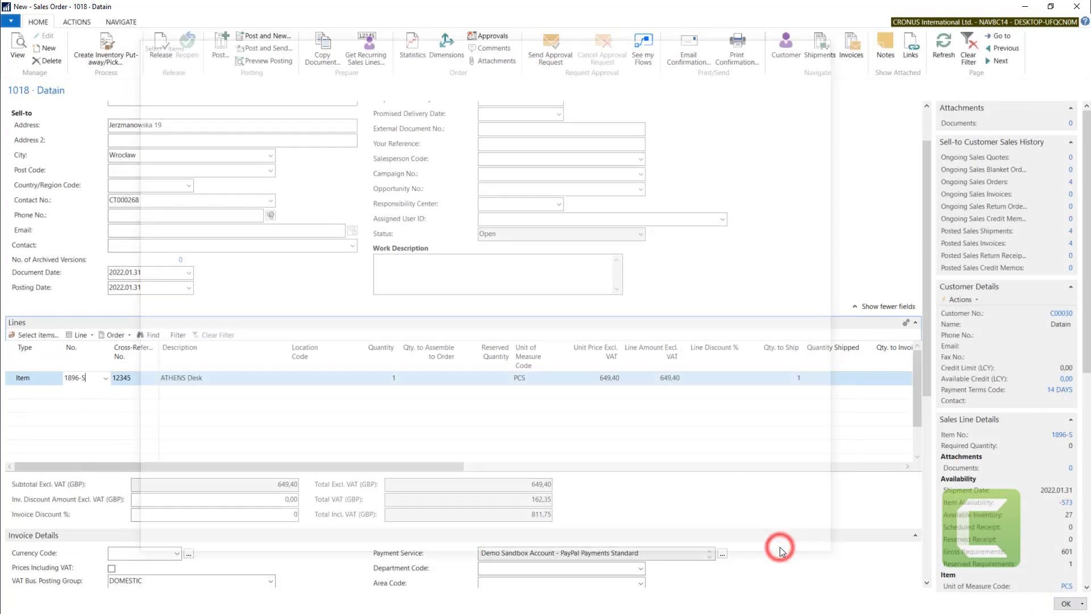
{"action": "left_click", "coordinate": [90, 379]}
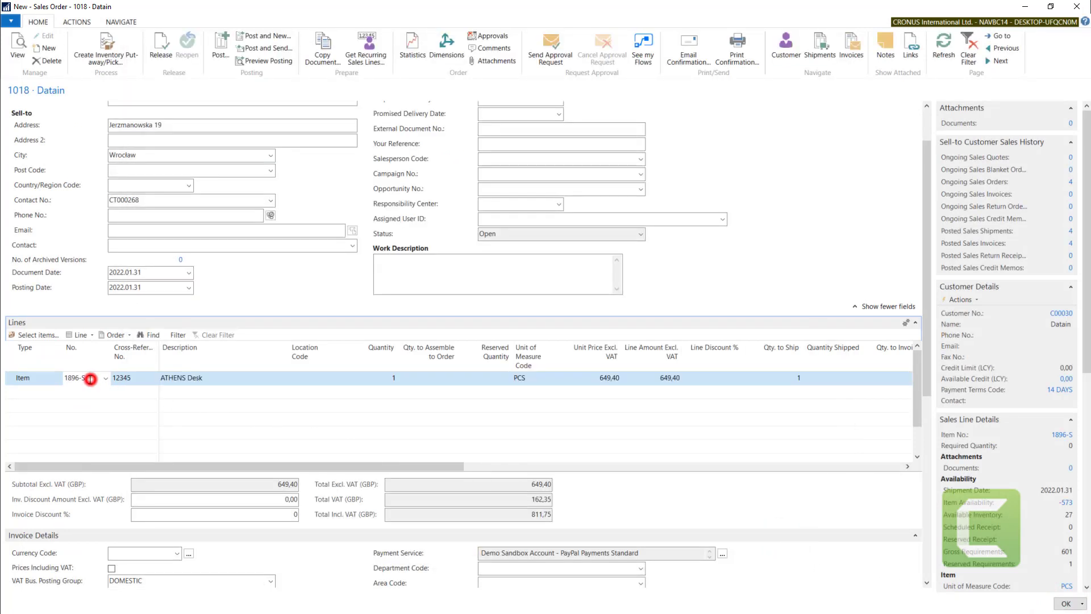
{"action": "left_click", "coordinate": [17, 377]}
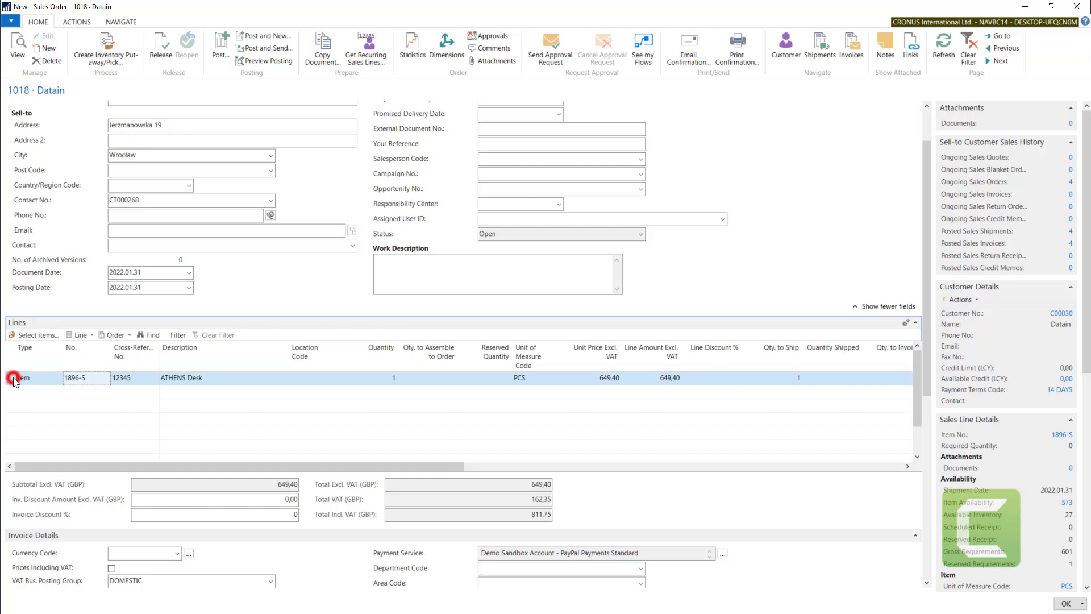
{"action": "left_click", "coordinate": [33, 432]}
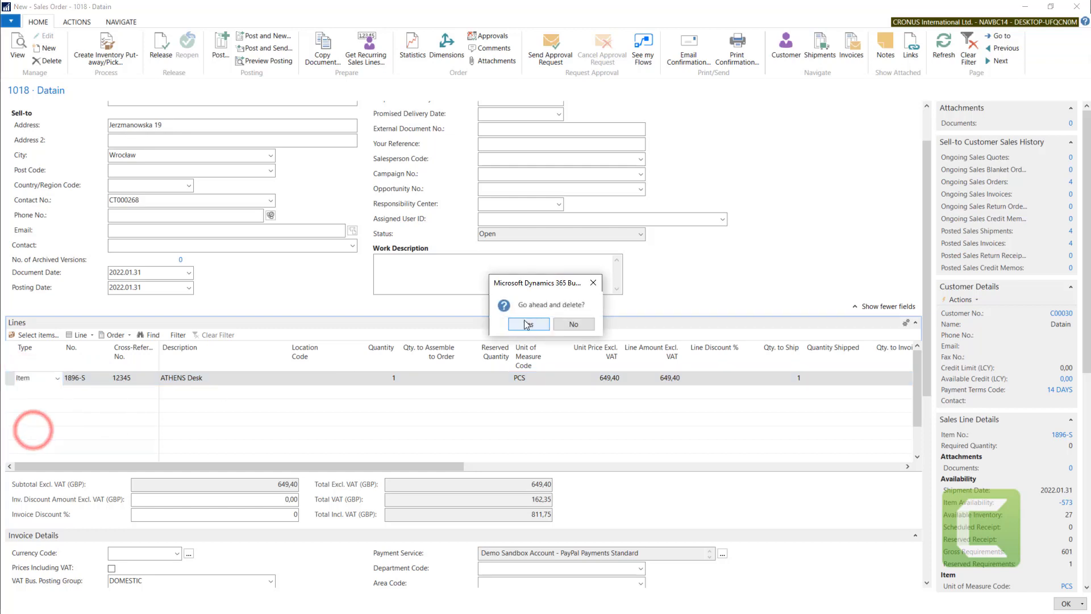
{"action": "left_click", "coordinate": [526, 321]}
Re-enter item 1896-S ATHENS Desk with quantity 1, now unreserved.
{"action": "left_click", "coordinate": [83, 380]}
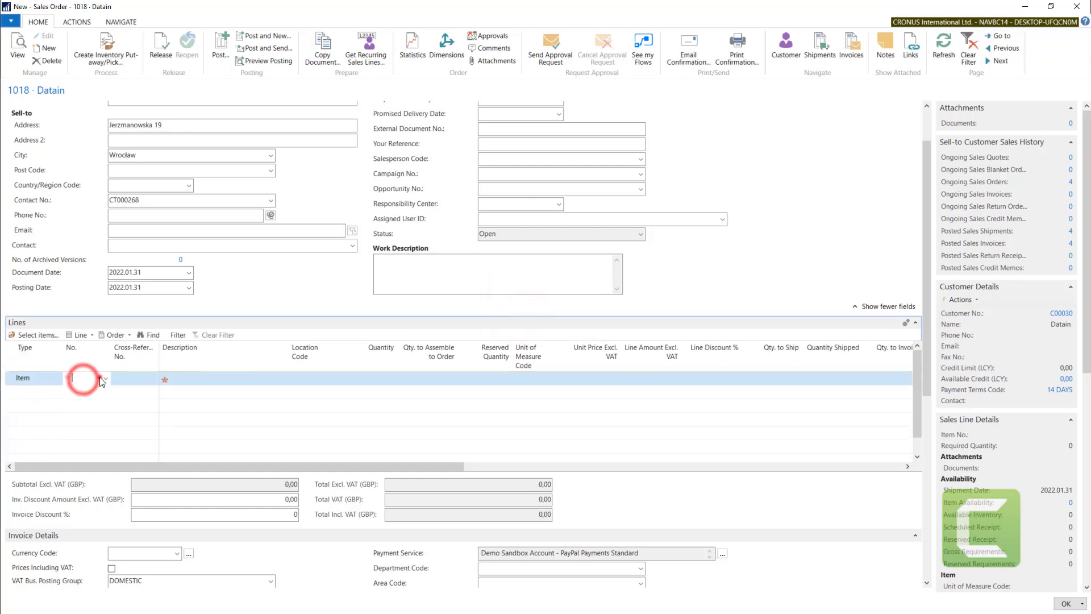
{"action": "left_click", "coordinate": [105, 378]}
{"action": "scroll", "coordinate": [104, 436], "scroll_direction": "down", "scroll_amount": 3}
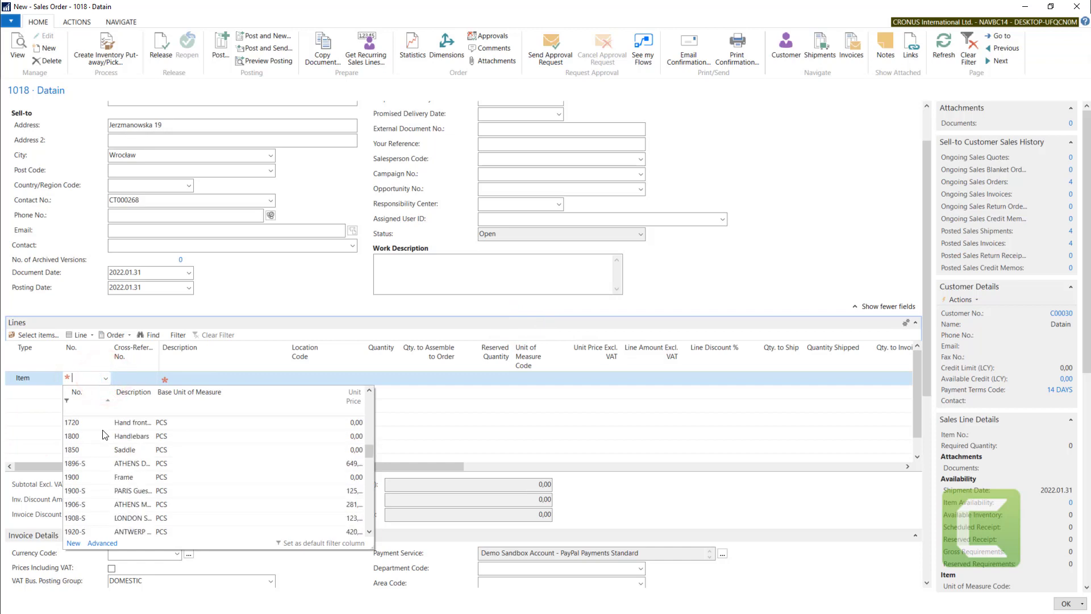
{"action": "left_click", "coordinate": [81, 465]}
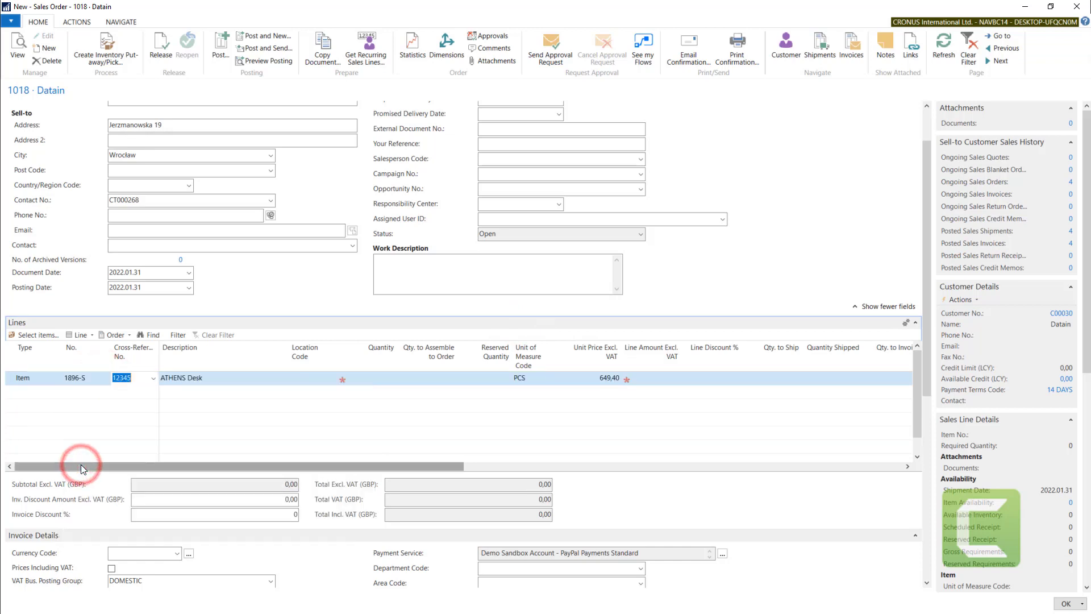
{"action": "key", "text": "Tab"}
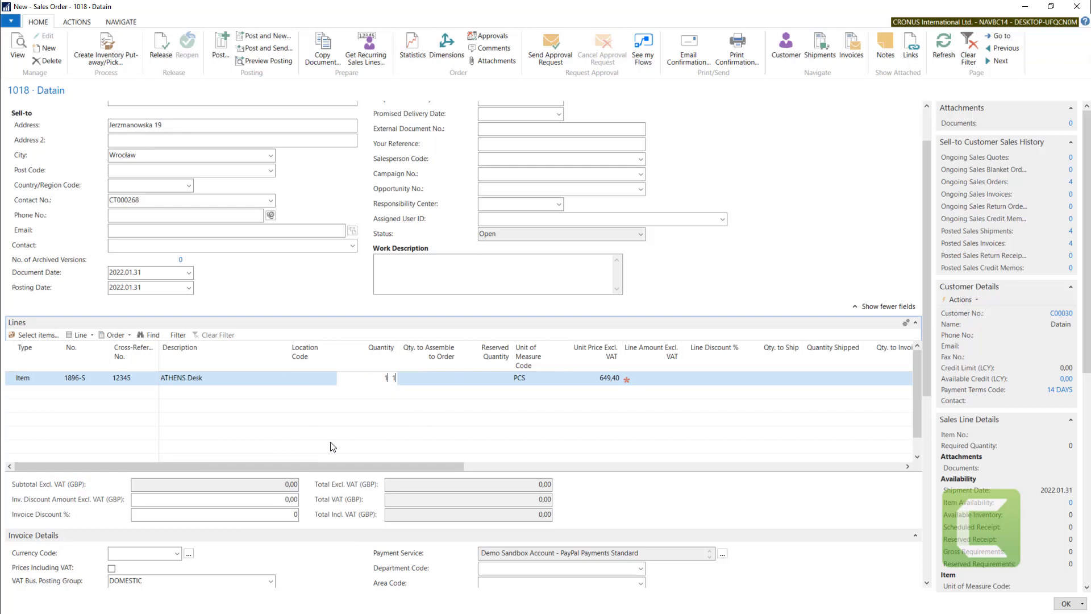
{"action": "type", "text": "1"}
{"action": "key", "text": "Tab"}
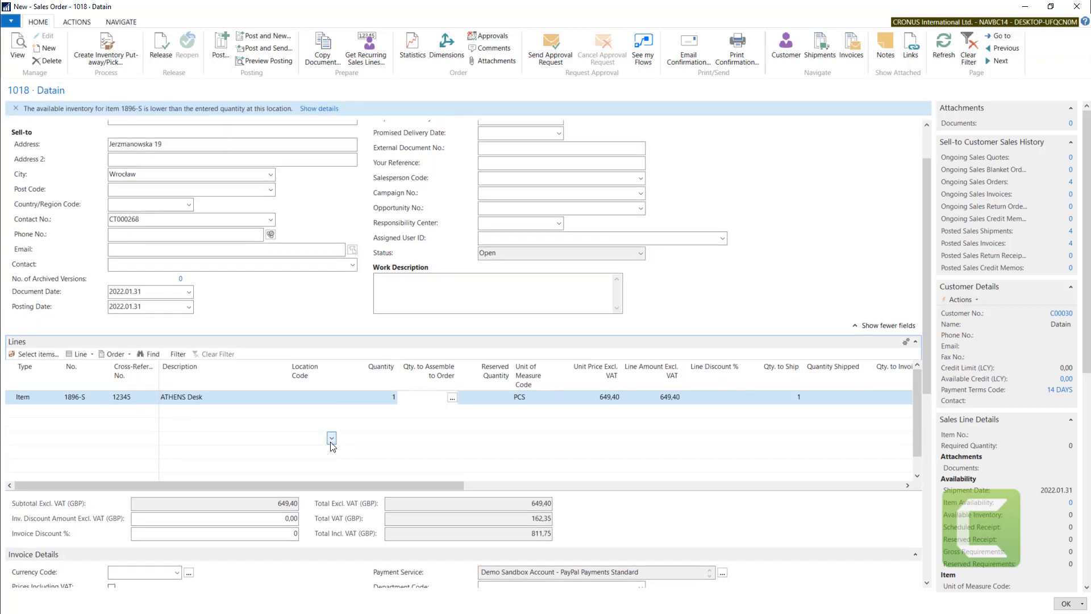
Mark the desk line as Drop Shipment with purchasing code DROP SHIP and close order 1018.
{"action": "left_click_drag", "start_coordinate": [431, 482], "coordinate": [870, 492]}
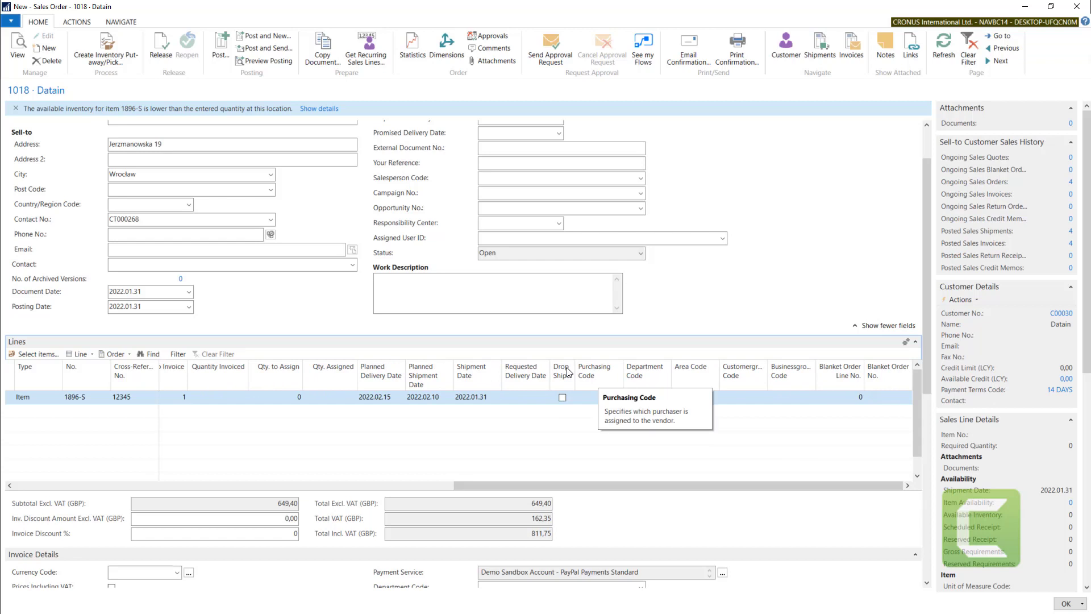
{"action": "left_click", "coordinate": [562, 396]}
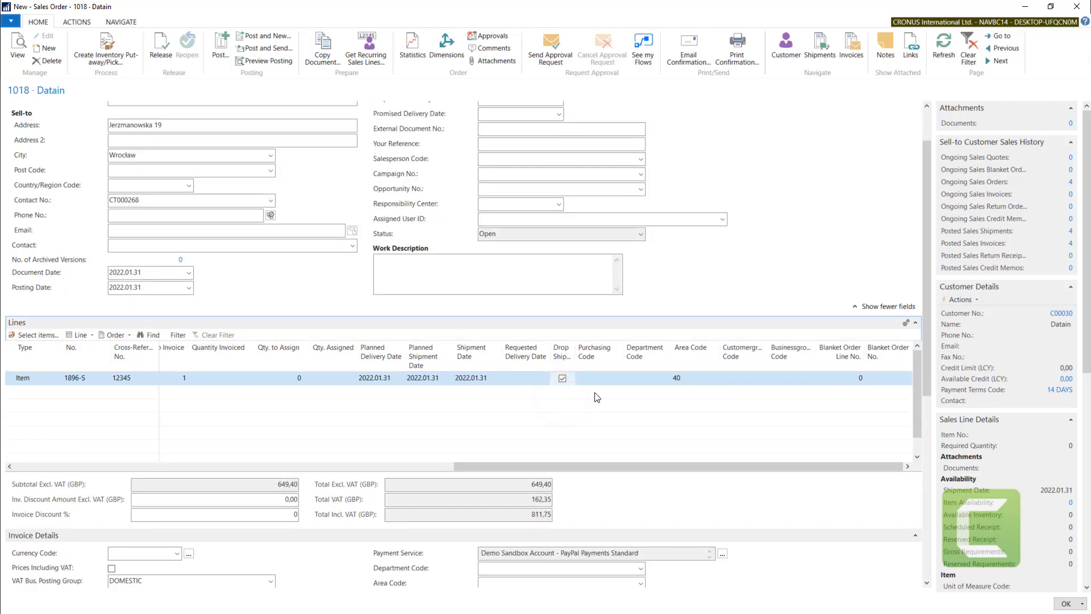
{"action": "left_click", "coordinate": [617, 379]}
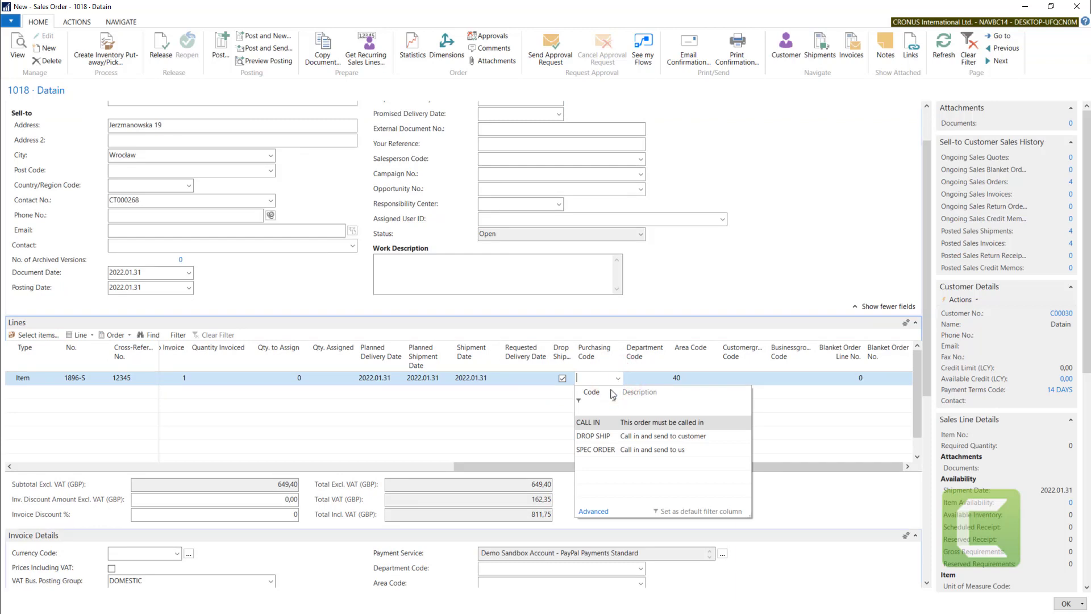
{"action": "left_click", "coordinate": [591, 437]}
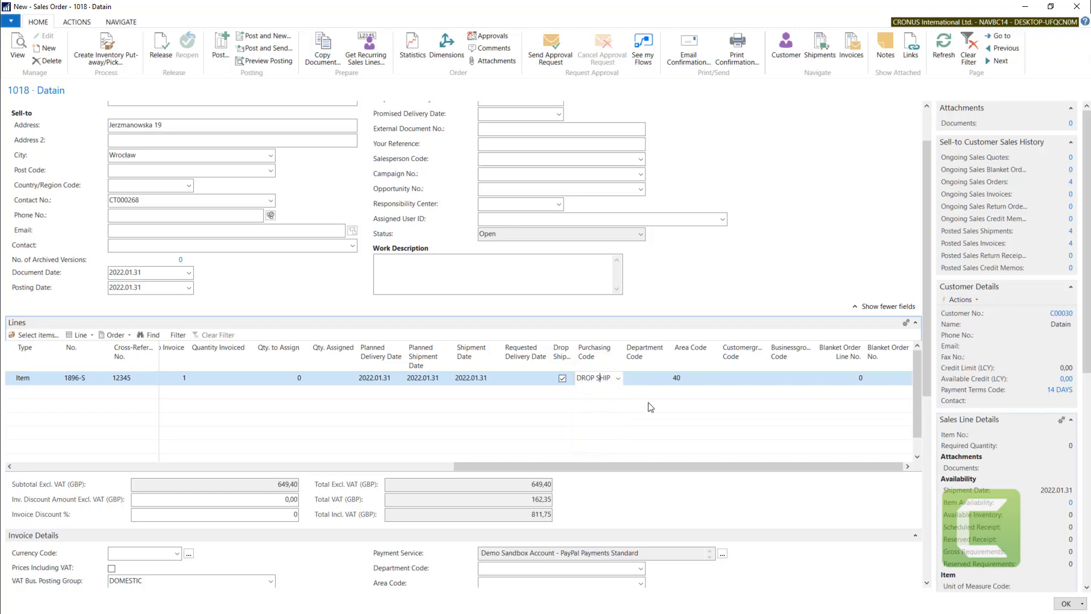
{"action": "left_click", "coordinate": [1065, 604]}
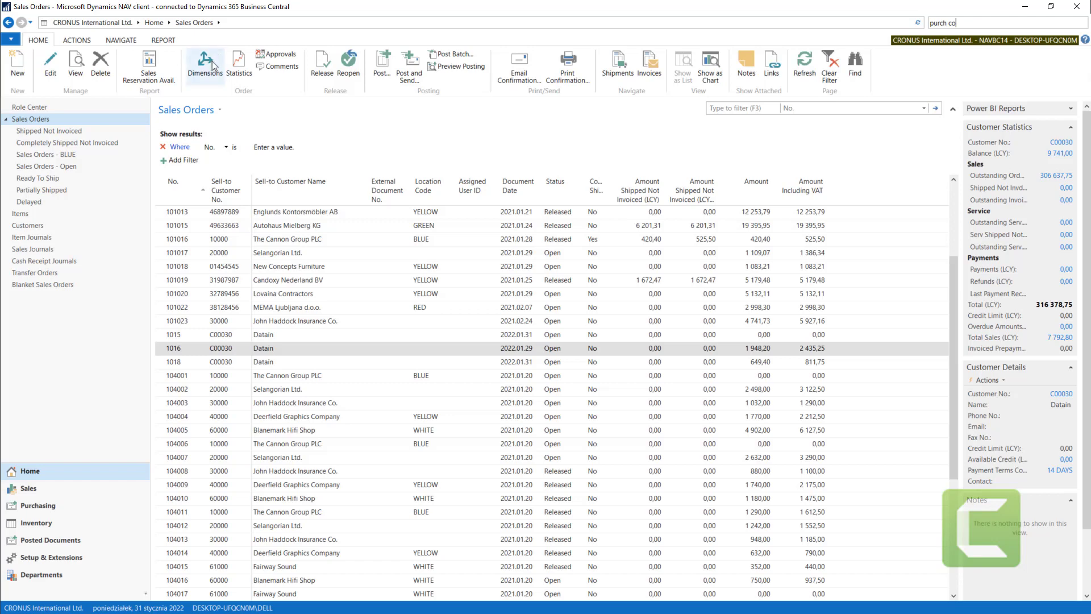
With order 1018 selected, start a new order from the Purchasing area's Purchase Orders list.
{"action": "left_click", "coordinate": [171, 362]}
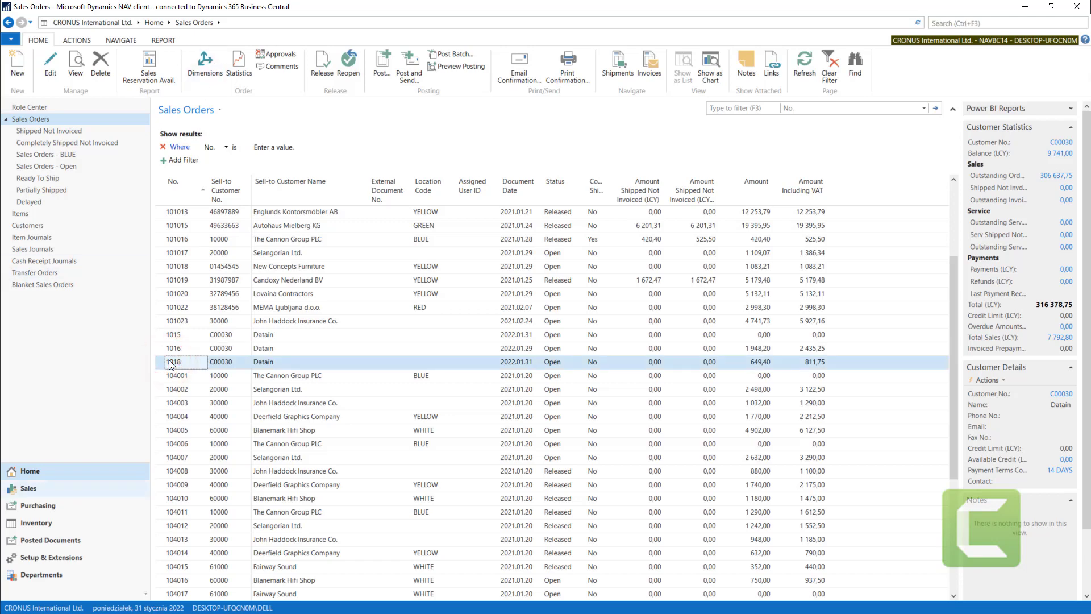
{"action": "left_click", "coordinate": [32, 506]}
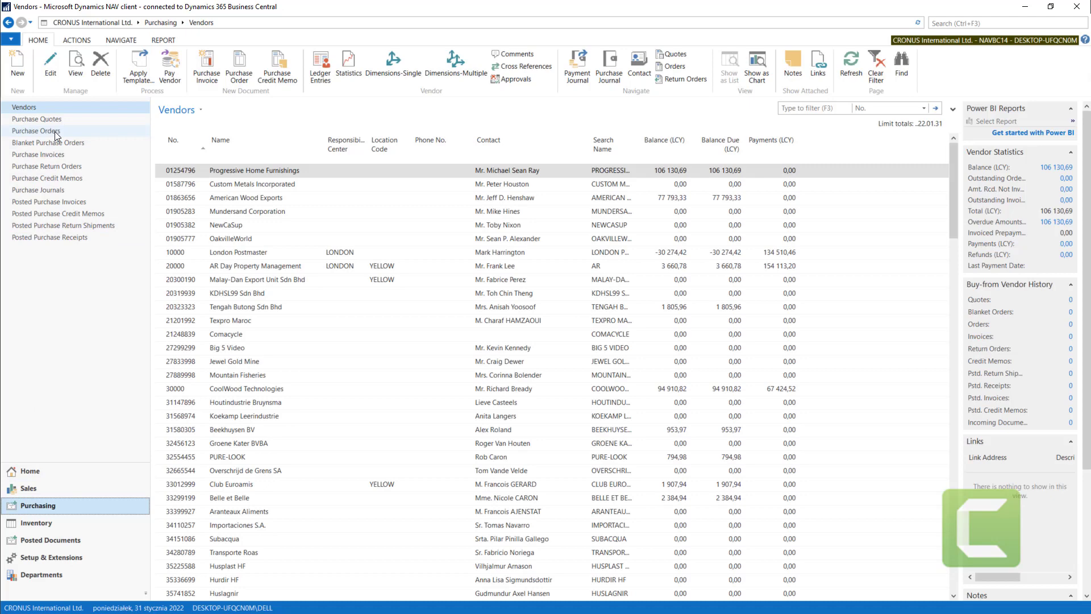
{"action": "left_click", "coordinate": [57, 134]}
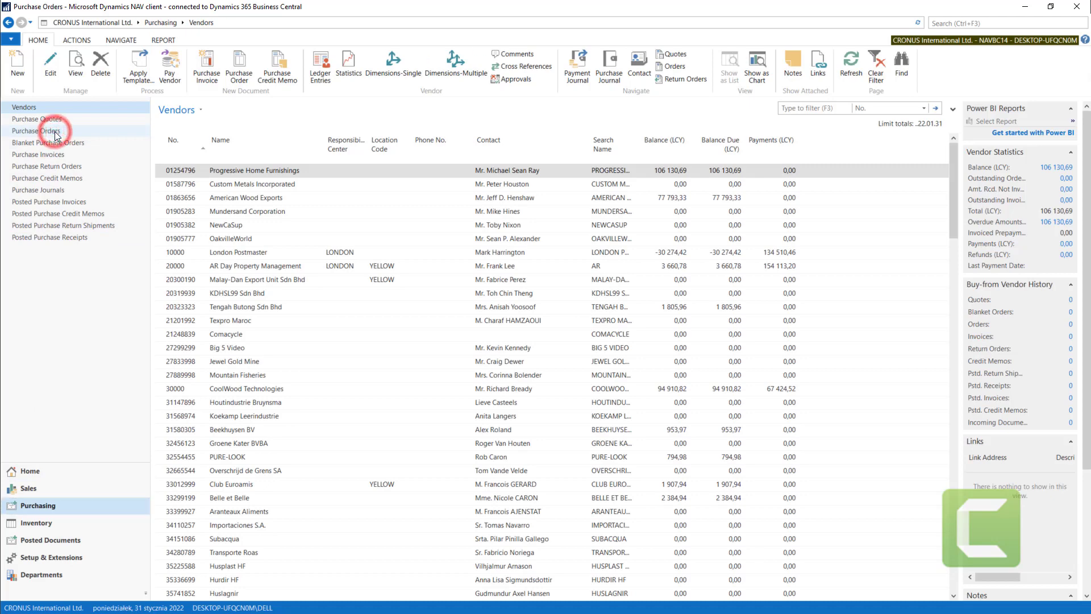
{"action": "left_click", "coordinate": [18, 68]}
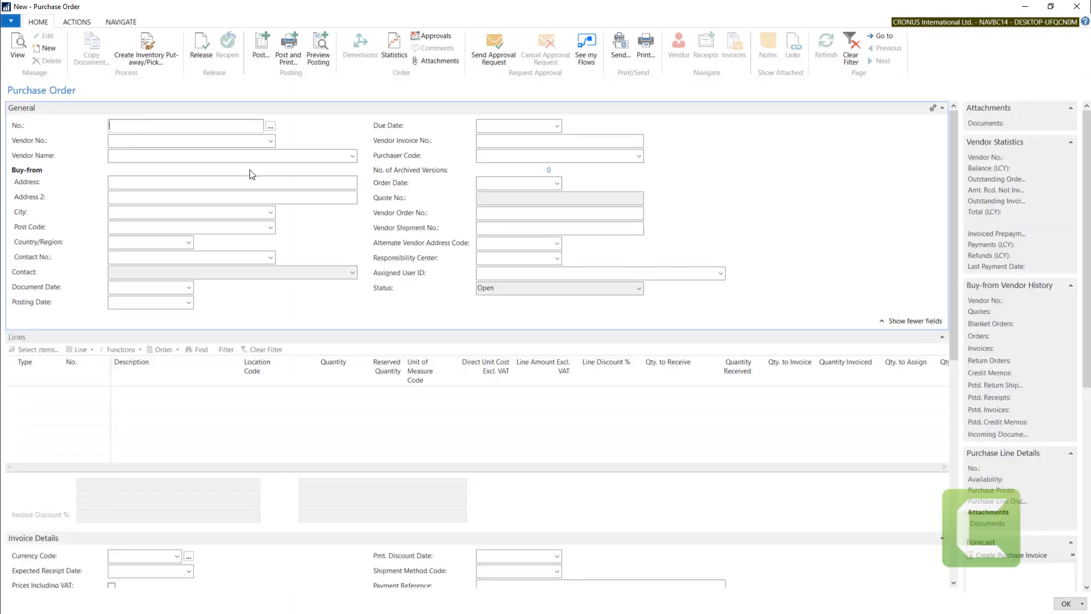
Number the purchase order 106037 and set vendor 10000 London Postmaster.
{"action": "left_click", "coordinate": [251, 169]}
{"action": "left_click", "coordinate": [270, 140]}
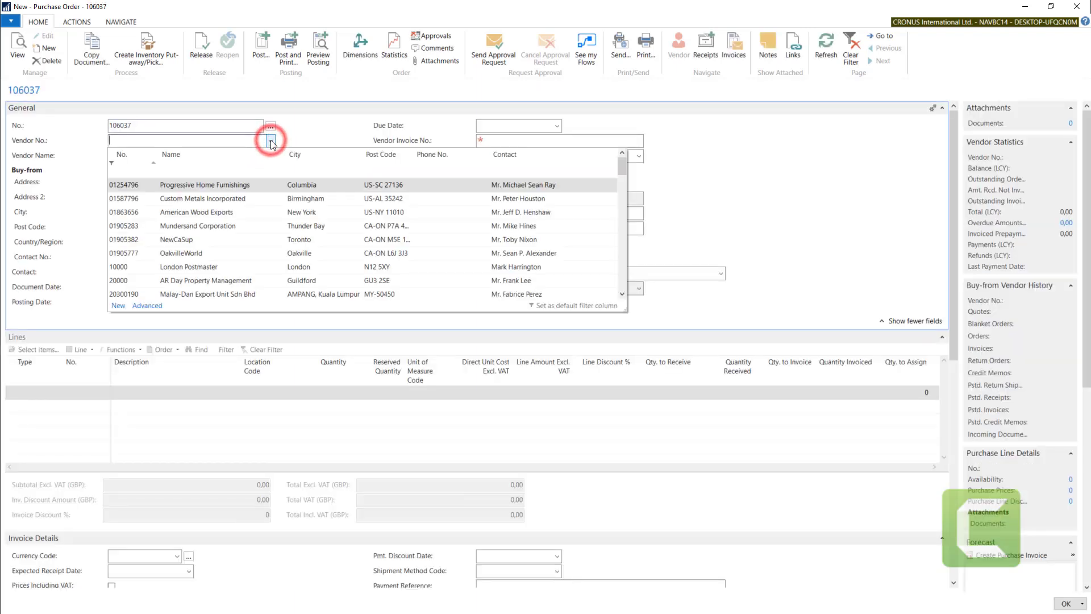
{"action": "left_click", "coordinate": [201, 267]}
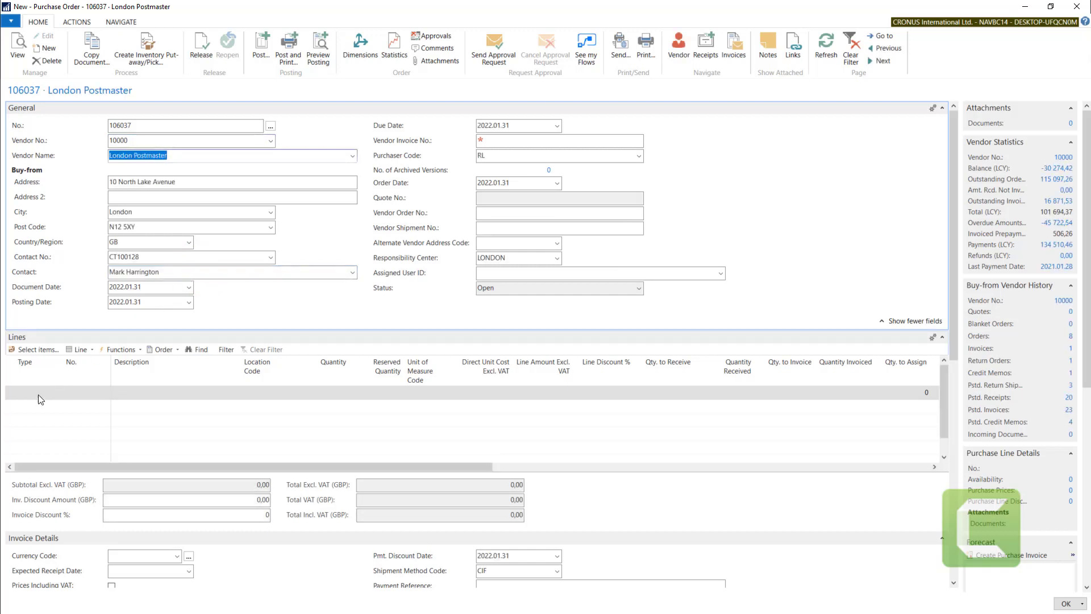
{"action": "left_click_drag", "start_coordinate": [950, 236], "coordinate": [946, 436]}
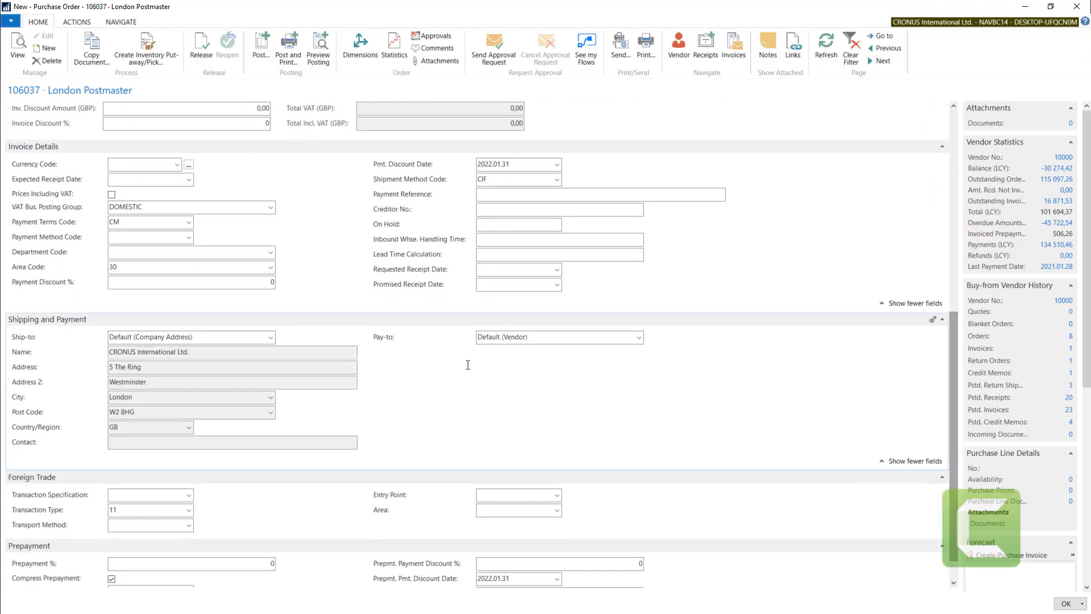
{"action": "left_click", "coordinate": [271, 337]}
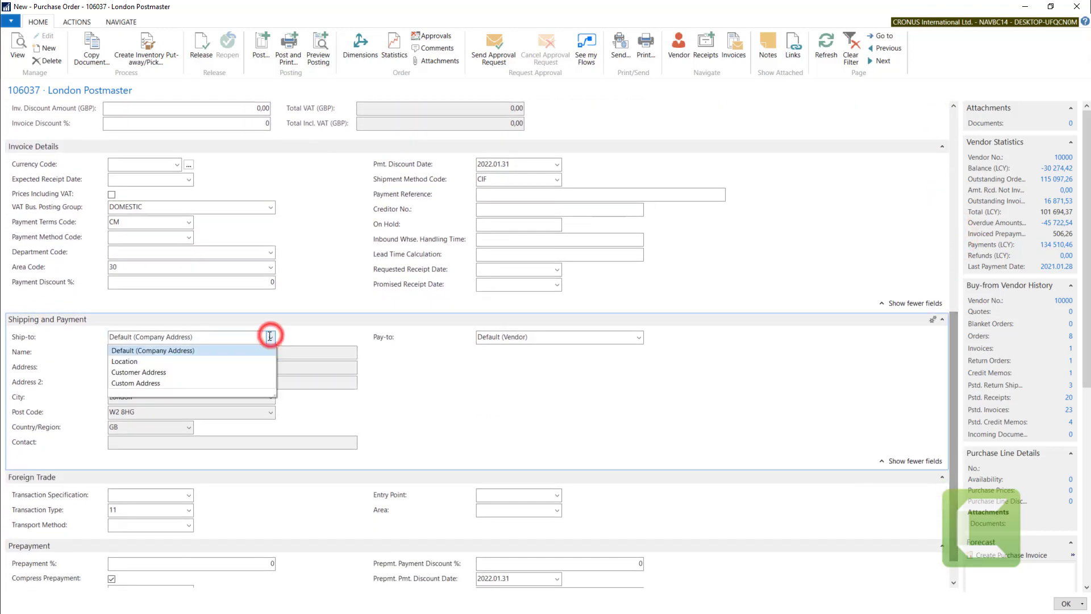
{"action": "left_click", "coordinate": [163, 373]}
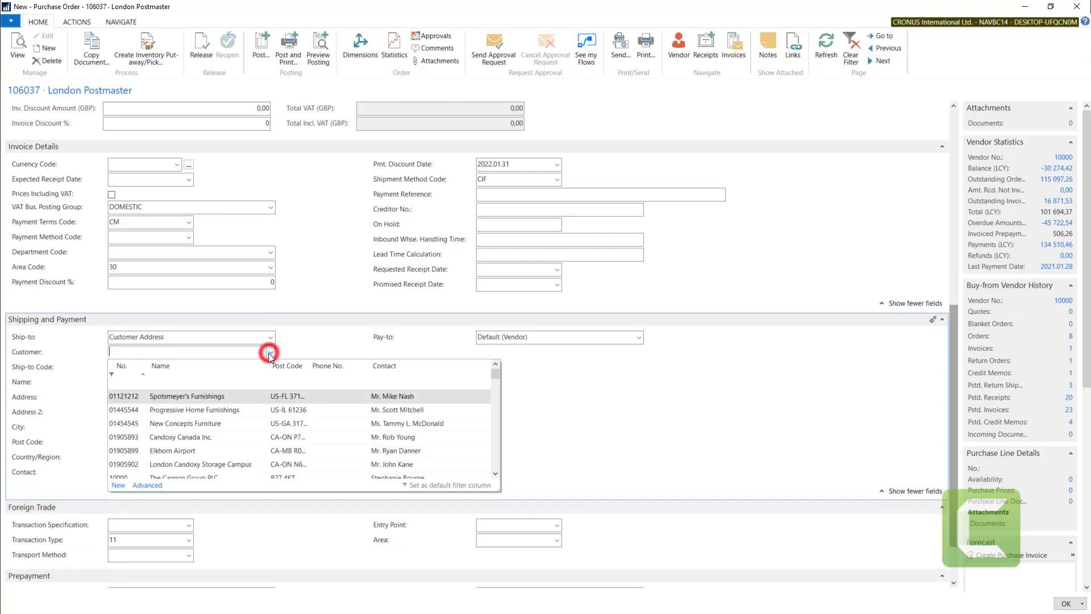
{"action": "scroll", "coordinate": [211, 426], "scroll_direction": "down", "scroll_amount": 2}
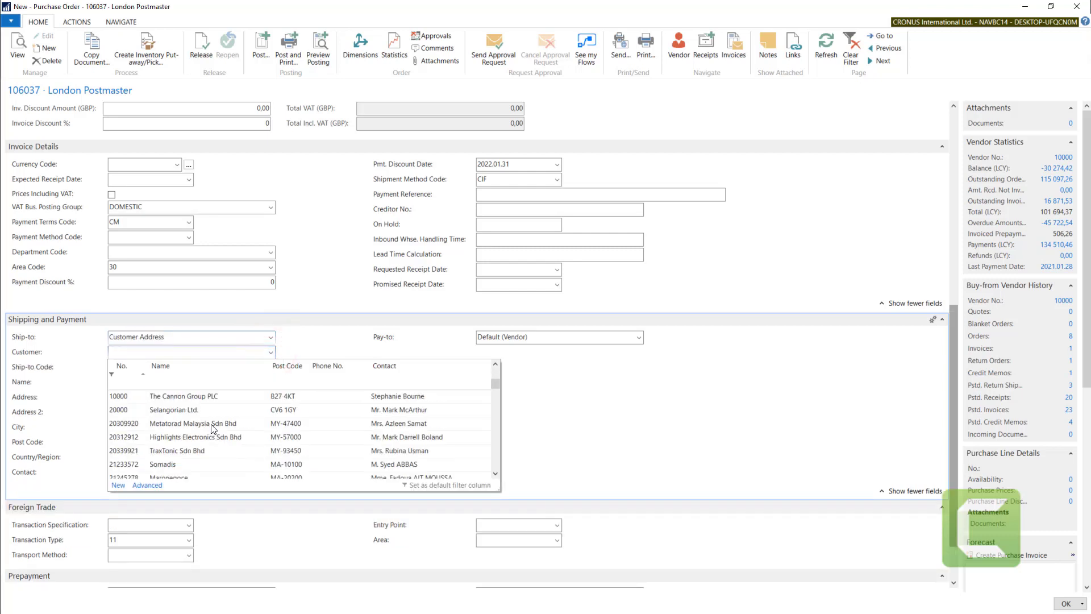
{"action": "scroll", "coordinate": [213, 427], "scroll_direction": "down", "scroll_amount": 10}
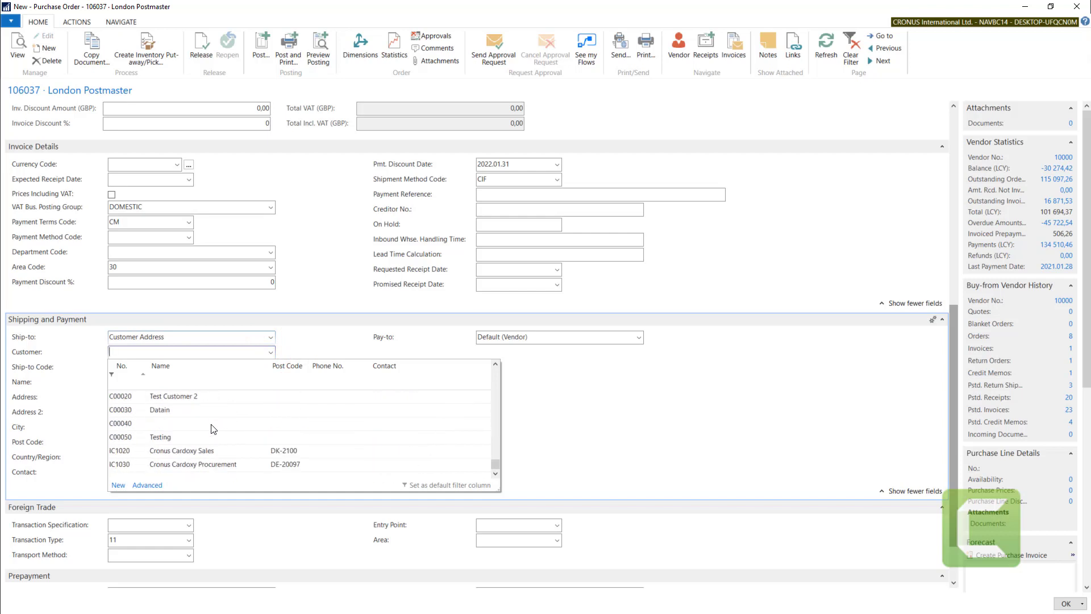
{"action": "left_click", "coordinate": [175, 415]}
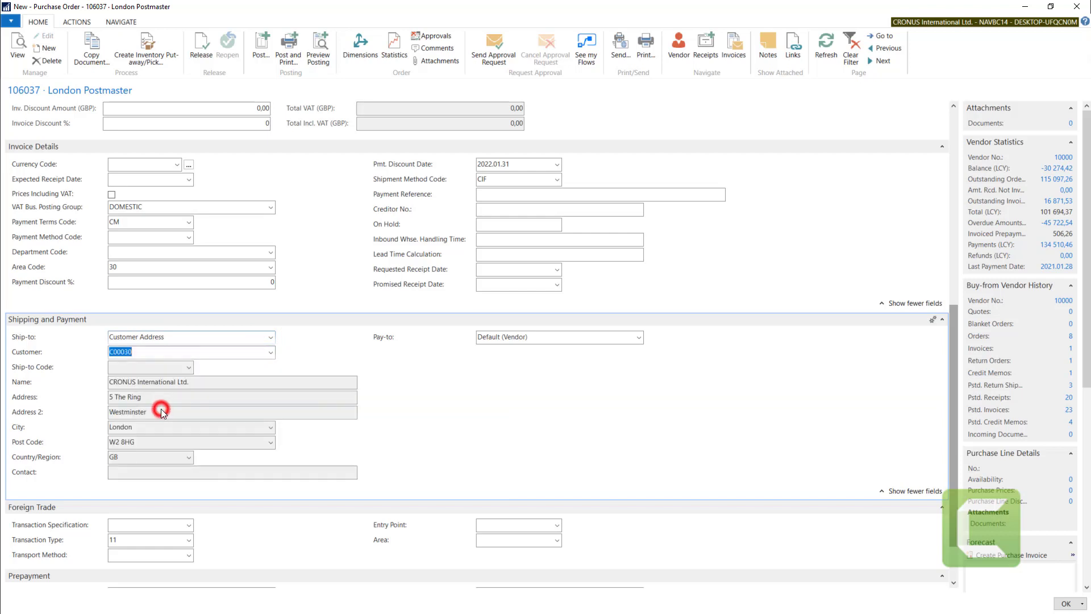
{"action": "left_click", "coordinate": [161, 368]}
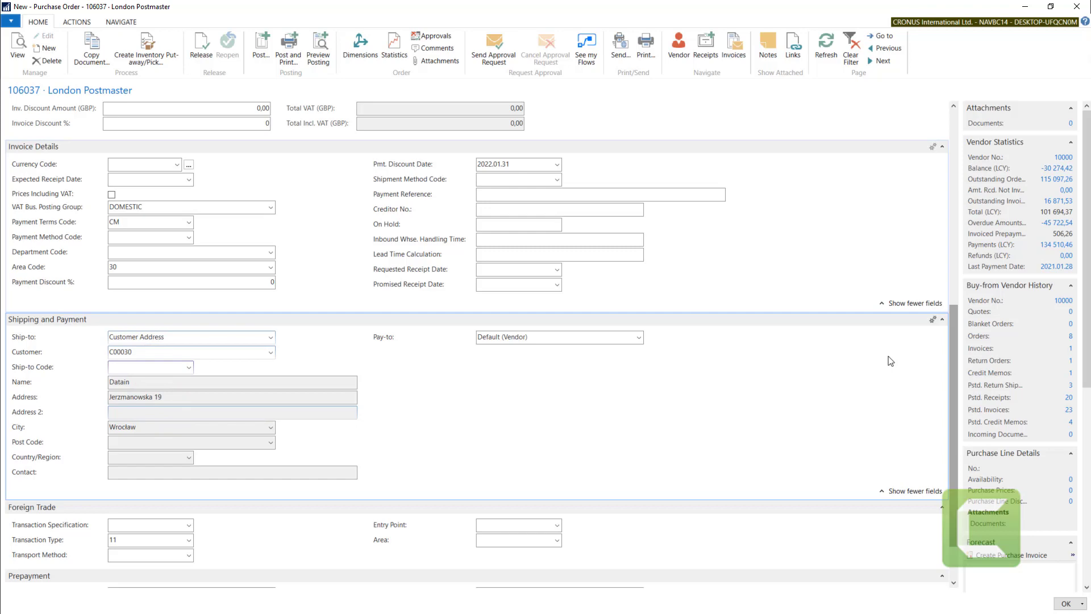
{"action": "left_click_drag", "start_coordinate": [951, 354], "coordinate": [941, 110]}
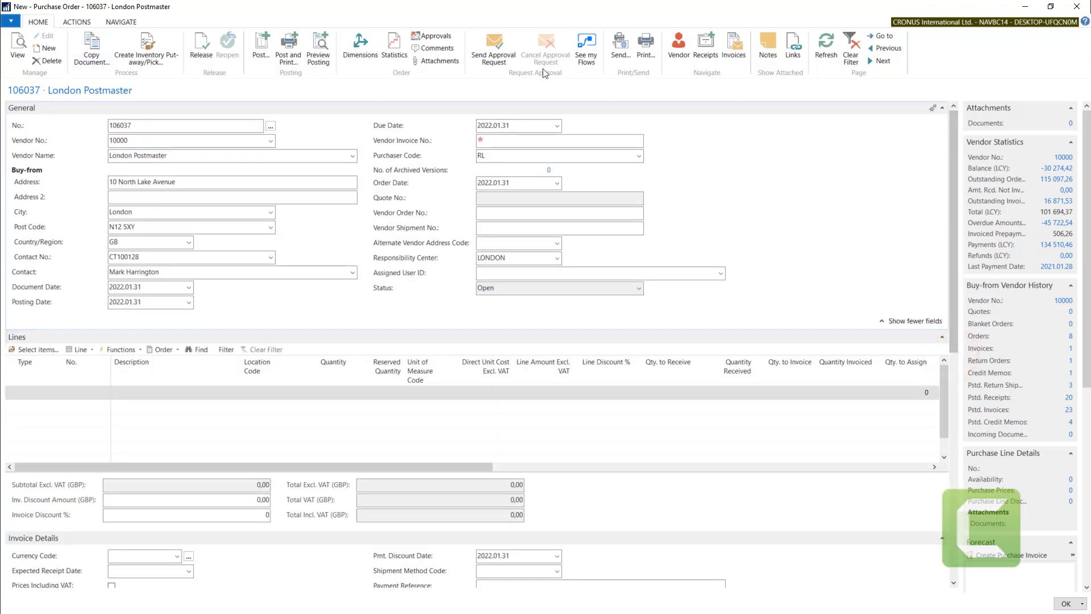
Pull sales order 1018's ATHENS Desk line into purchase order 106037 via Get Sales Order, then close it.
{"action": "left_click", "coordinate": [83, 23]}
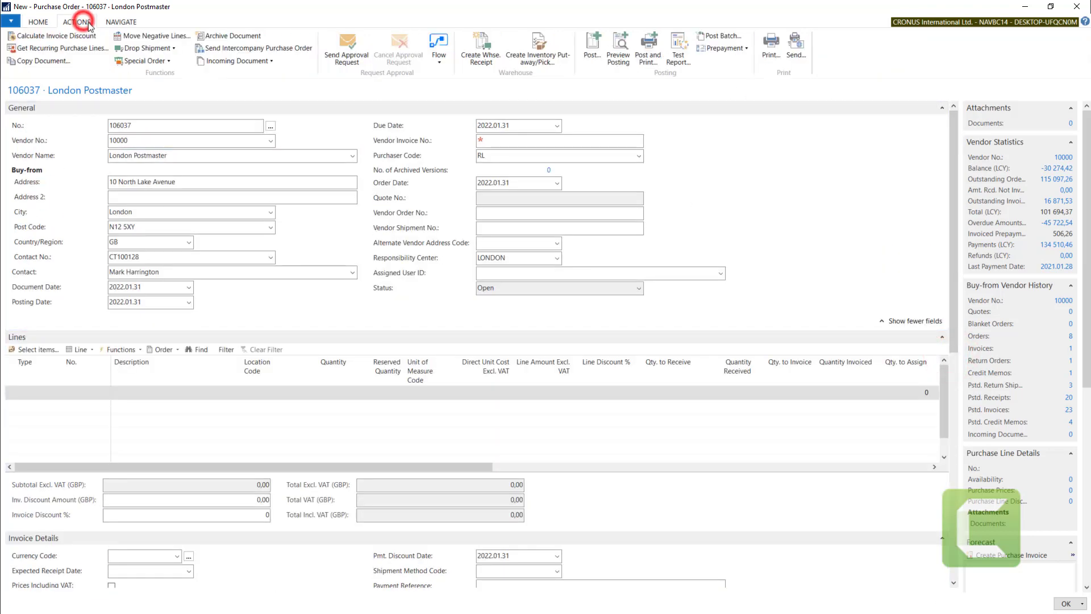
{"action": "left_click", "coordinate": [174, 50]}
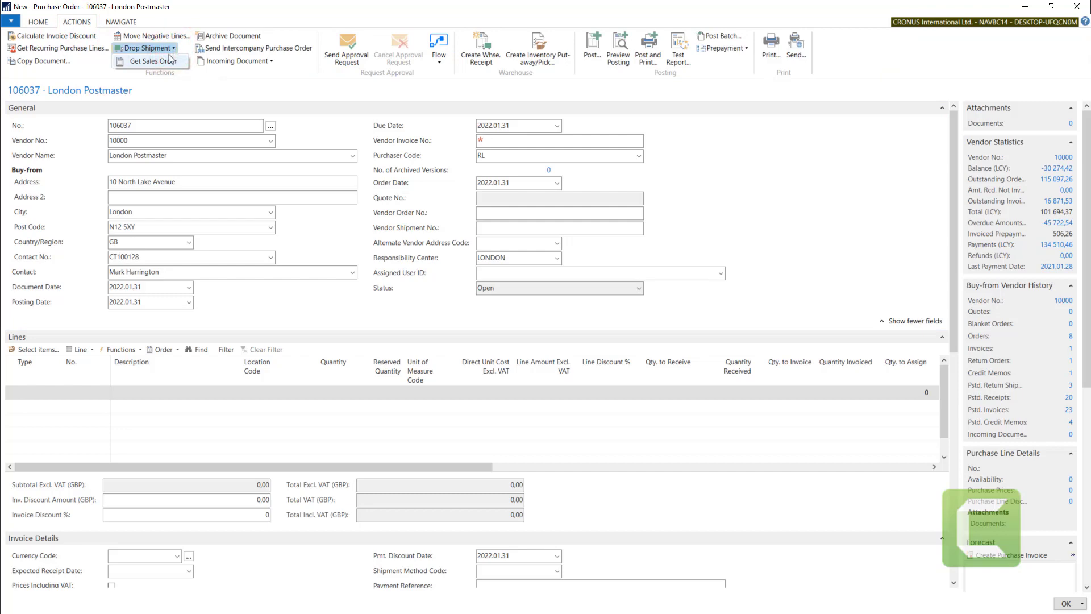
{"action": "left_click", "coordinate": [165, 65]}
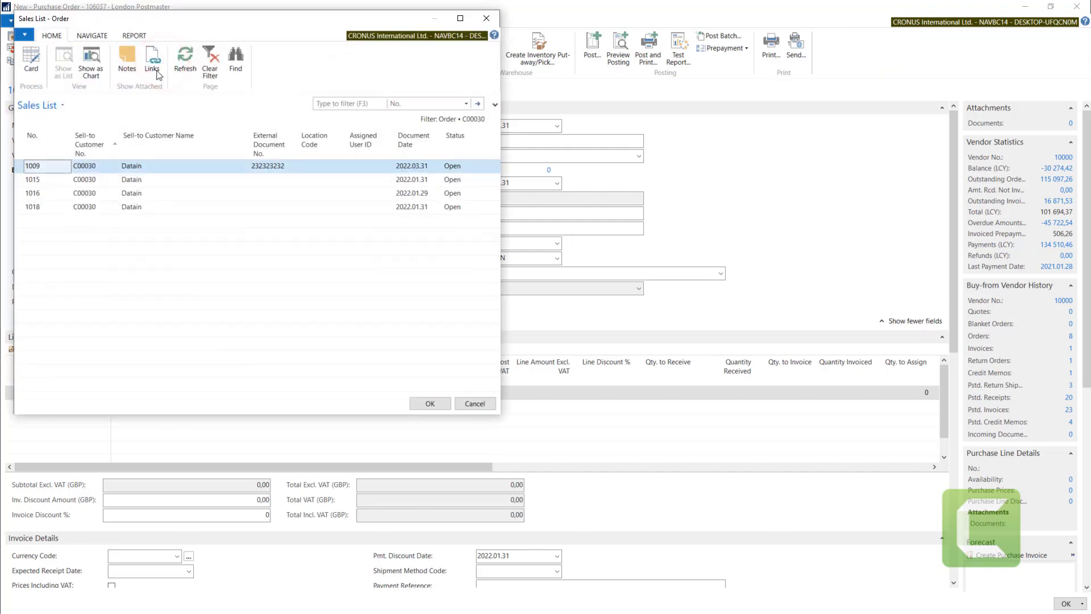
{"action": "left_click", "coordinate": [45, 210]}
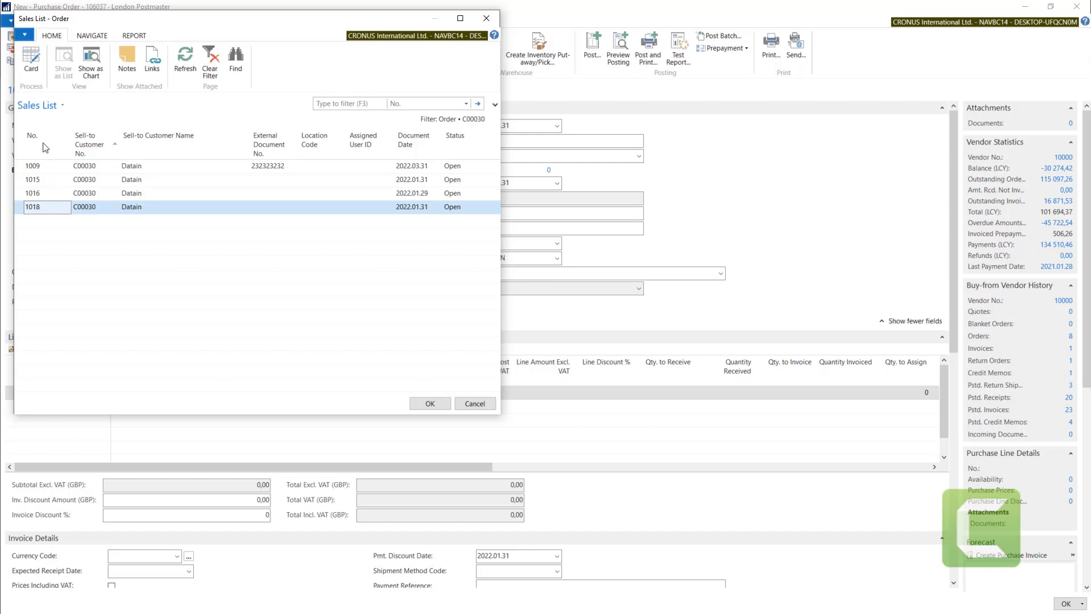
{"action": "left_click", "coordinate": [32, 63]}
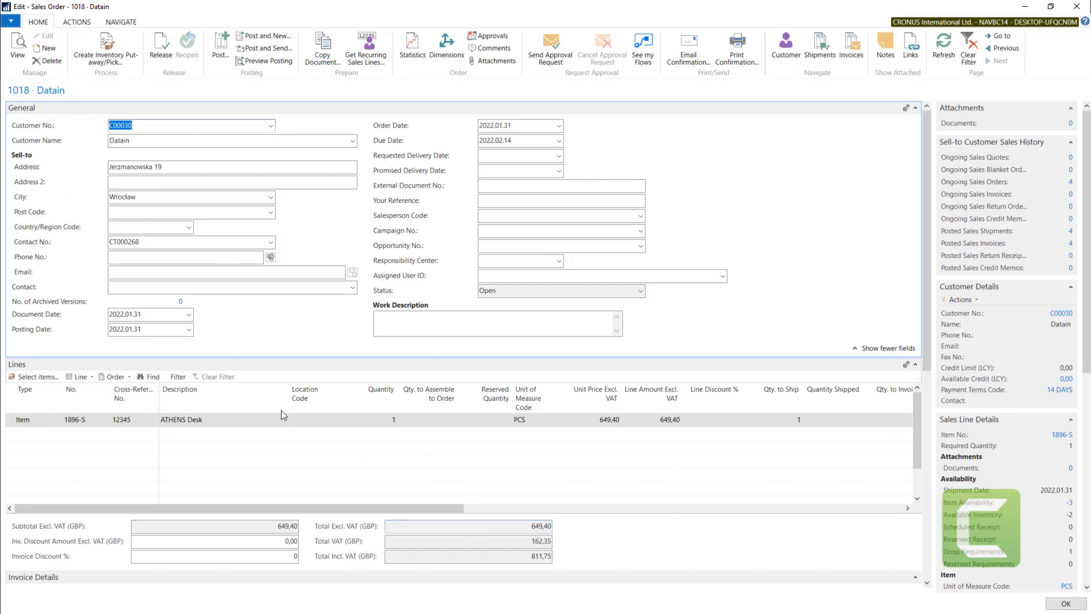
{"action": "key", "text": "Escape"}
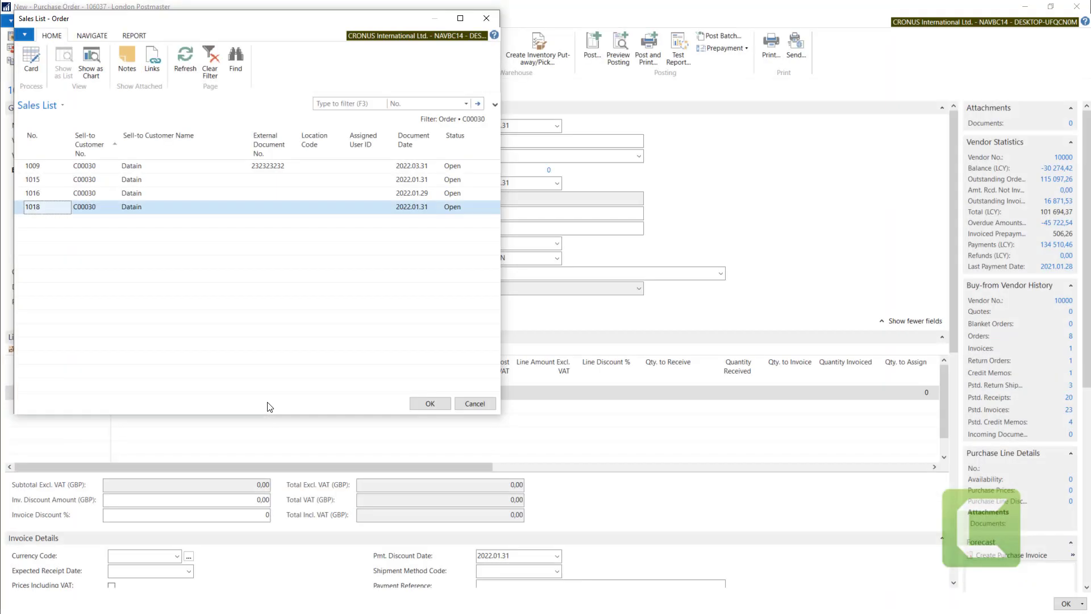
{"action": "left_click", "coordinate": [430, 404]}
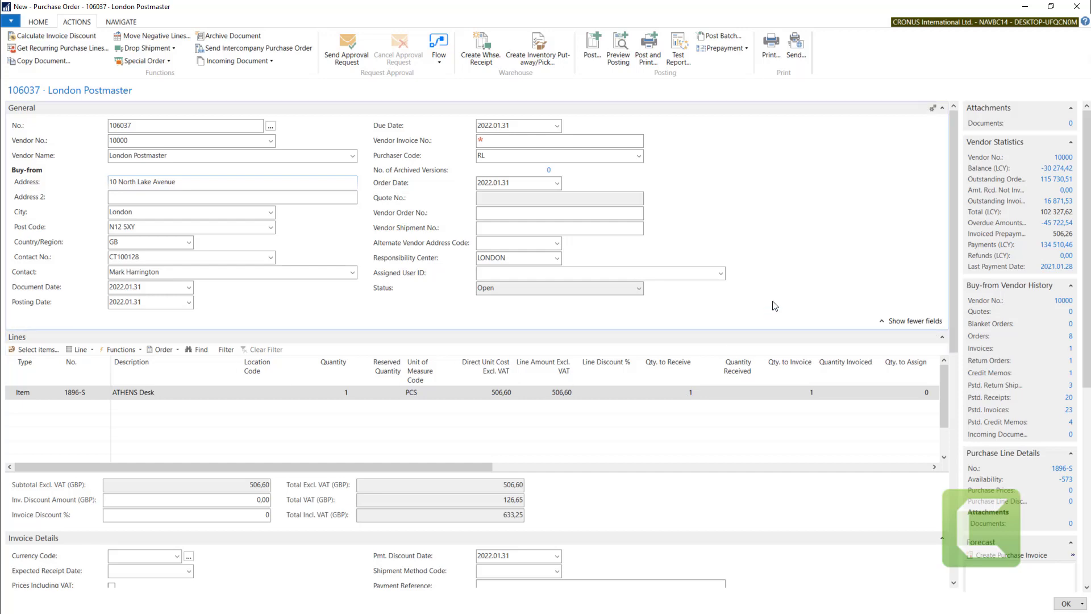
{"action": "key", "text": "Escape"}
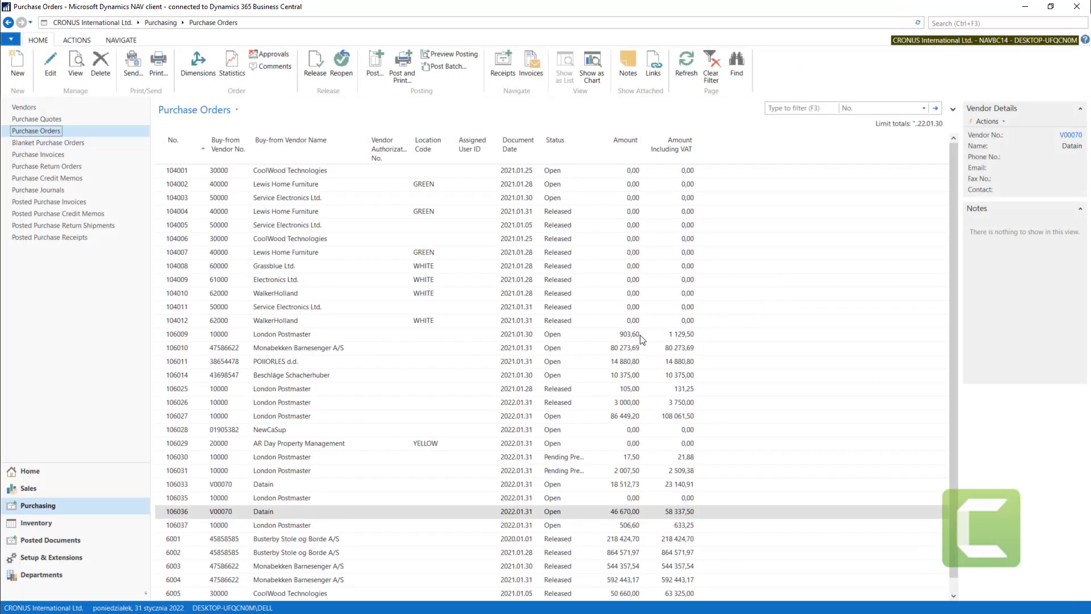
Open sales order 1018 for Datain from the Sales Orders list and select its ATHENS Desk line.
{"action": "left_click", "coordinate": [36, 489]}
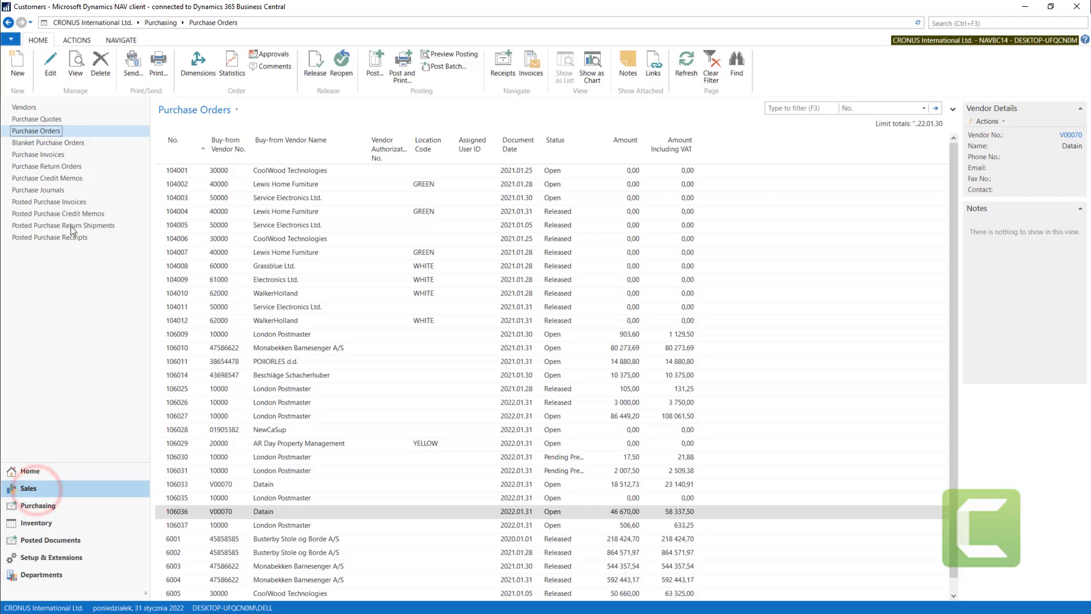
{"action": "left_click", "coordinate": [41, 131]}
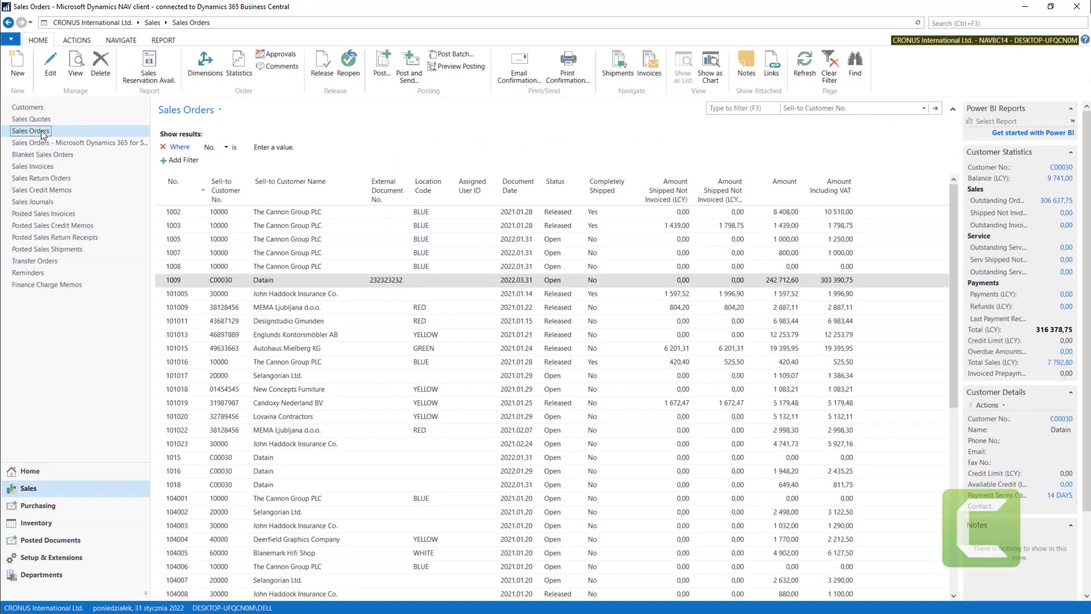
{"action": "scroll", "coordinate": [175, 444], "scroll_direction": "down", "scroll_amount": 1}
{"action": "left_click", "coordinate": [175, 444]}
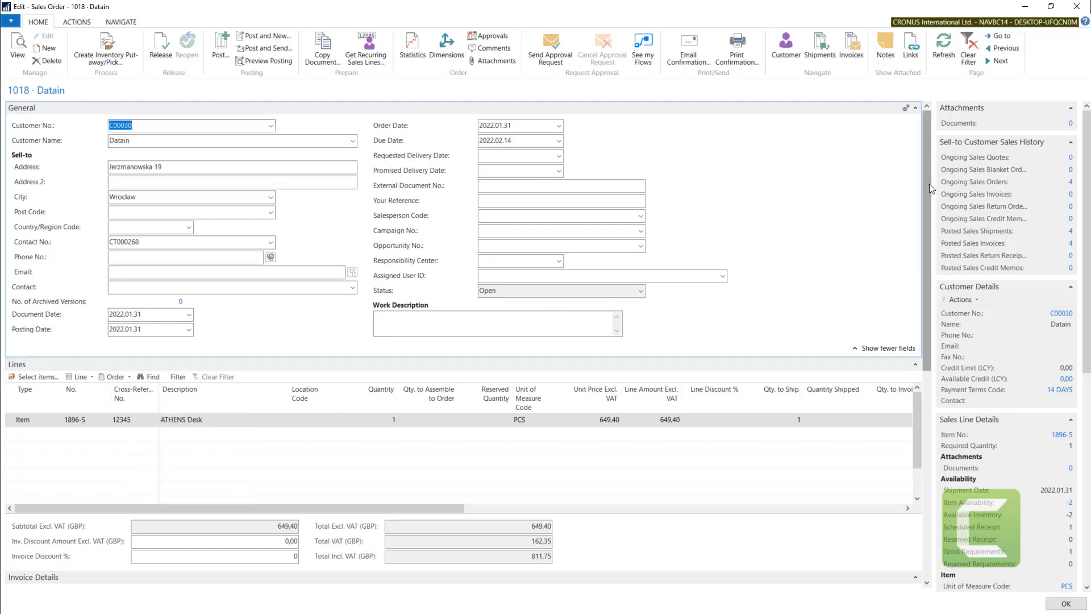
{"action": "left_click_drag", "start_coordinate": [926, 183], "coordinate": [550, 126]}
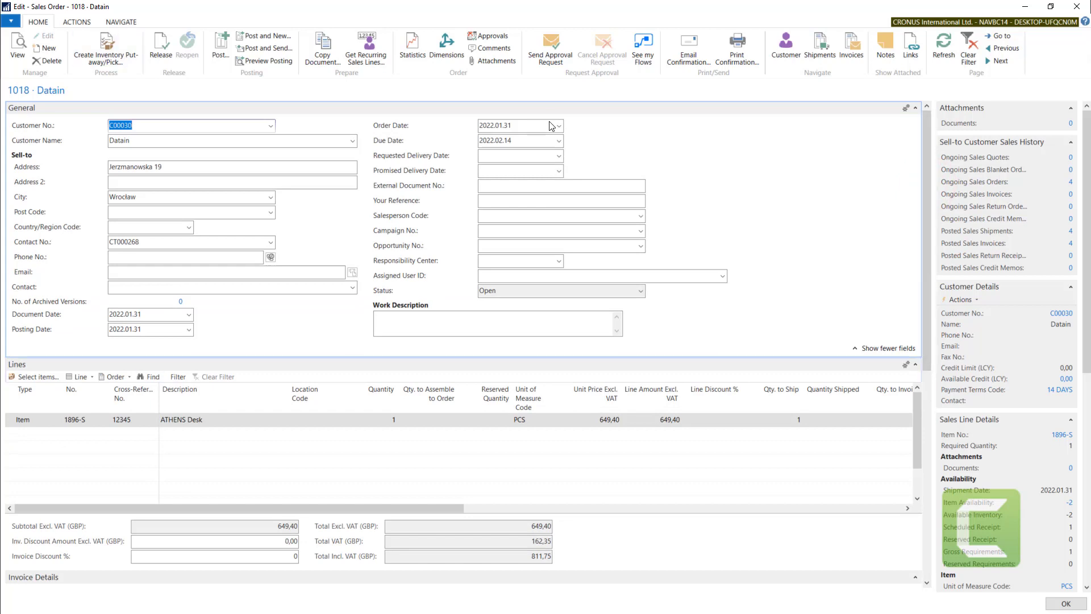
{"action": "left_click_drag", "start_coordinate": [928, 217], "coordinate": [921, 191]}
{"action": "left_click", "coordinate": [84, 419]}
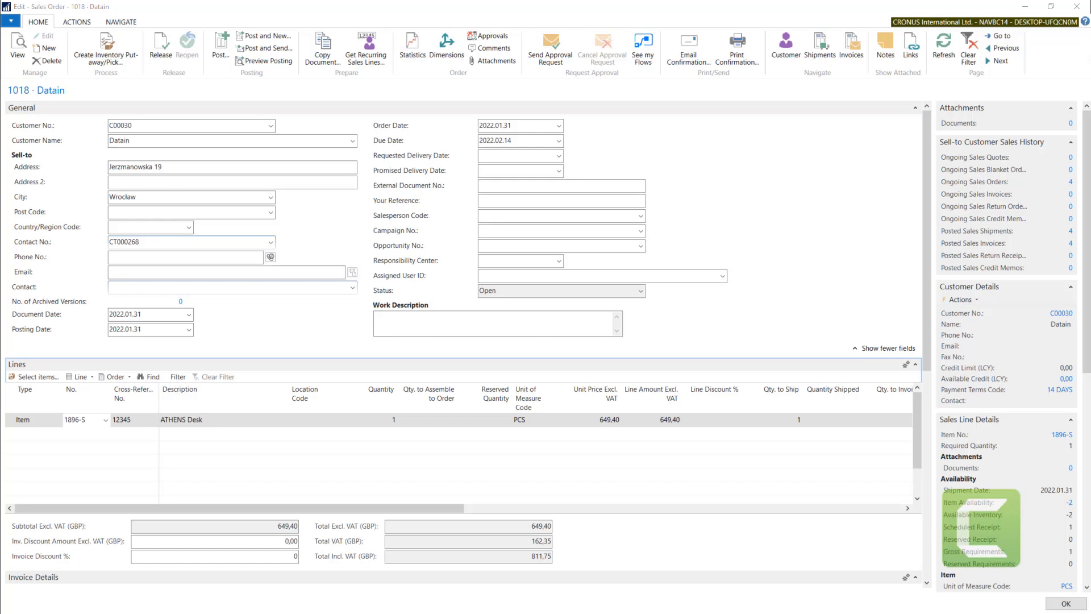
Post order 1018 as Ship and Invoice and open the resulting posted invoice 103067.
{"action": "left_click", "coordinate": [221, 48]}
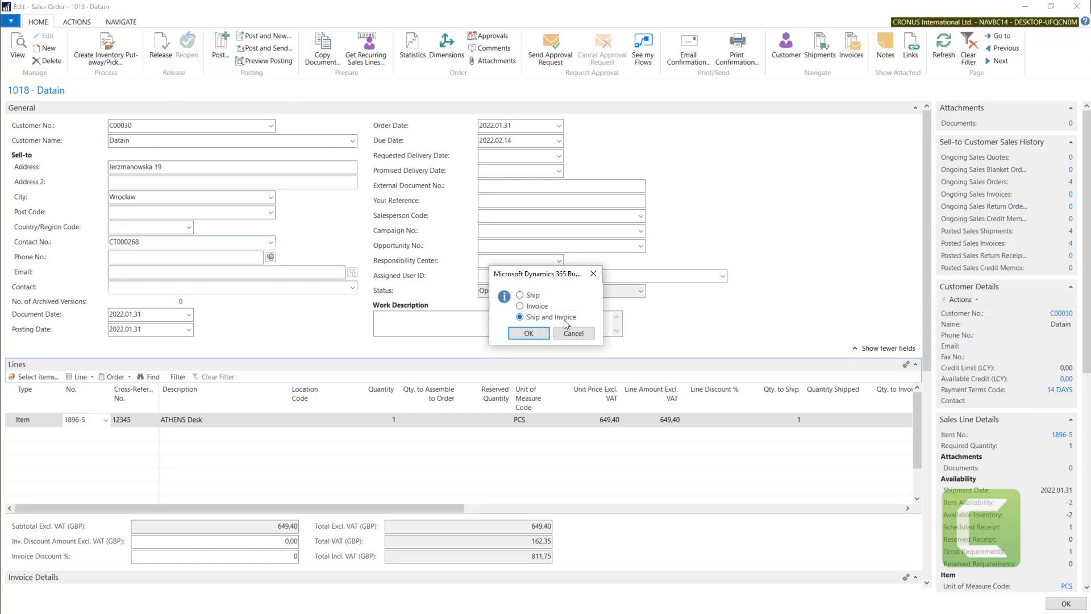
{"action": "left_click", "coordinate": [529, 333]}
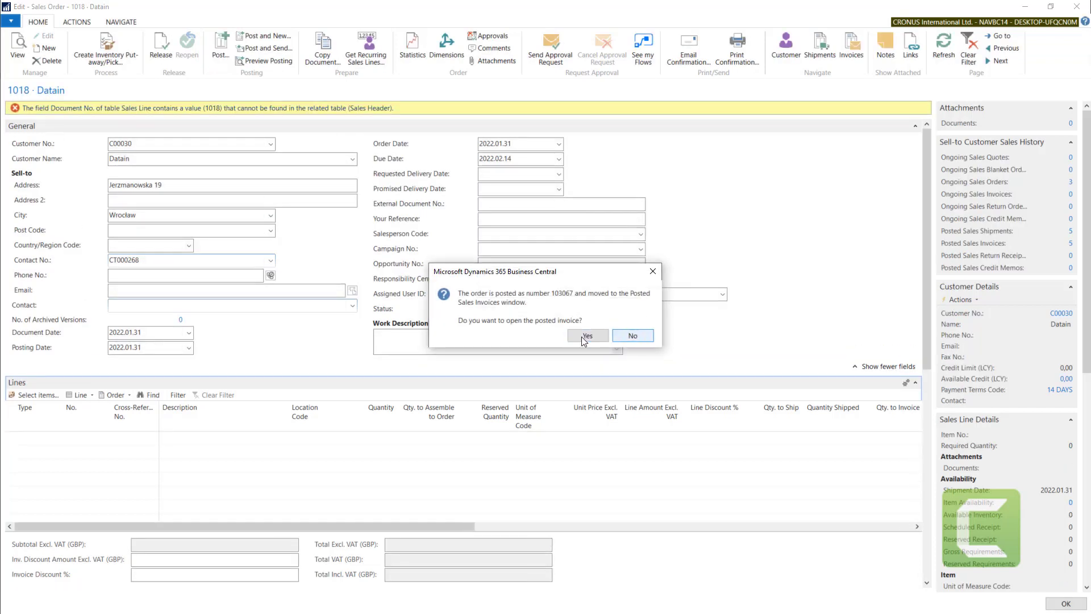
{"action": "left_click", "coordinate": [582, 336]}
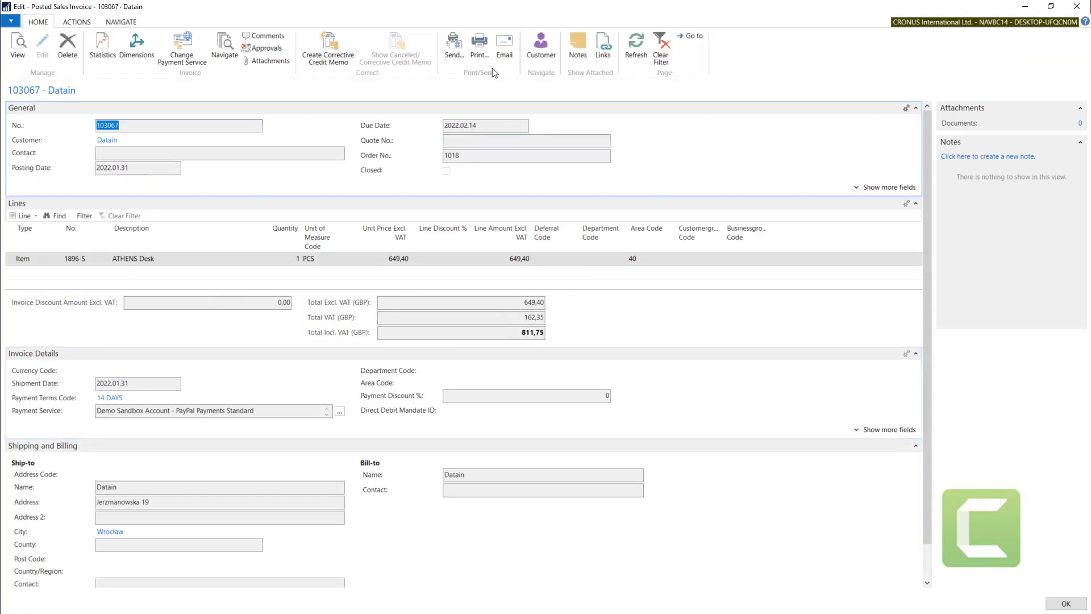
Preview posted invoice 103067 as Sales - Invoice.docx in Word, then close Word and the invoice.
{"action": "left_click", "coordinate": [479, 44]}
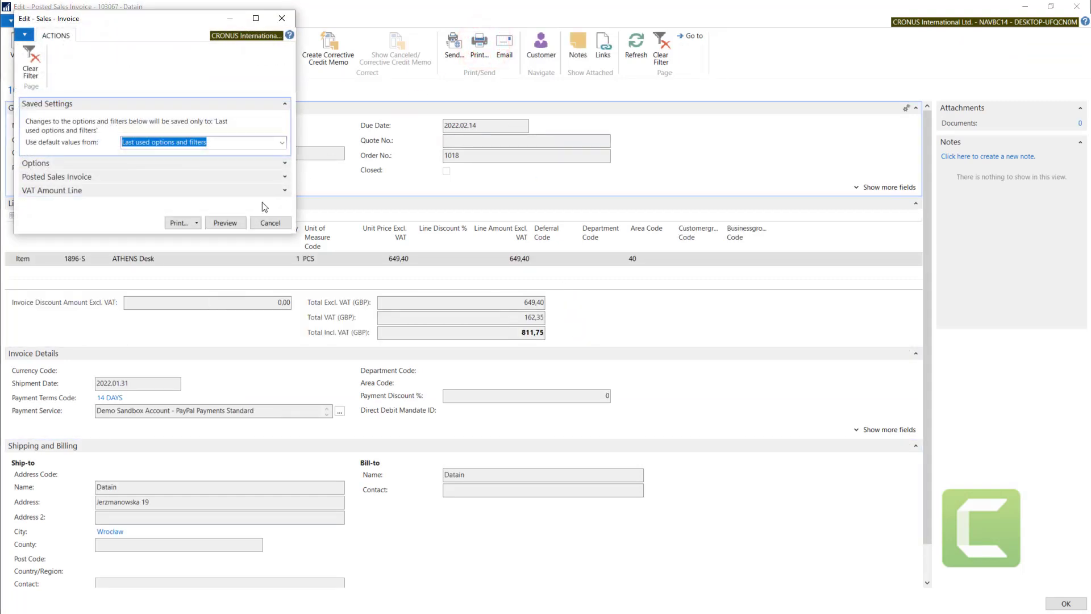
{"action": "left_click", "coordinate": [235, 224]}
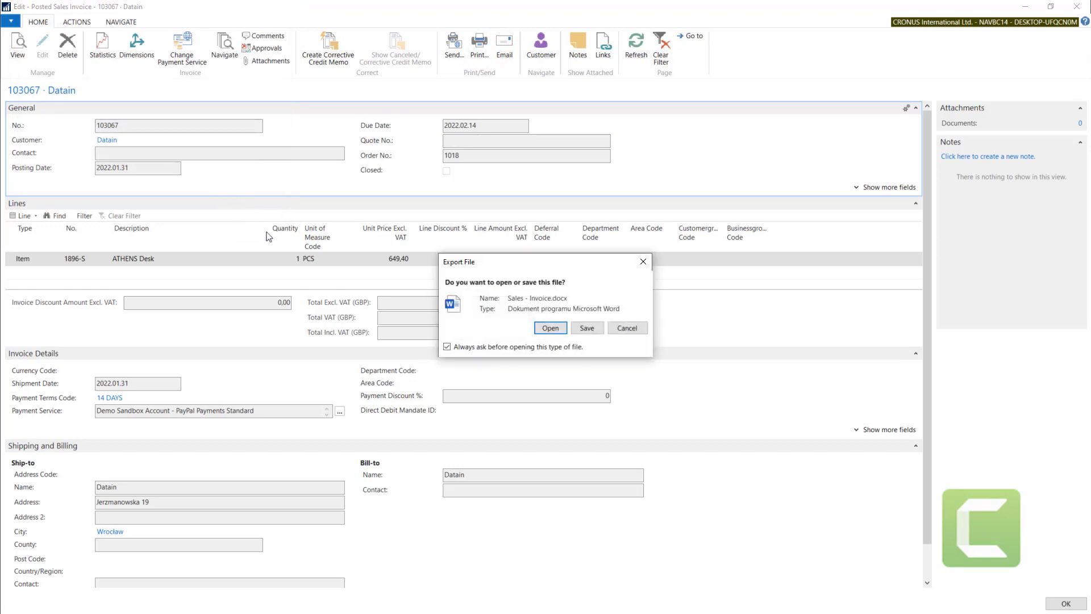
{"action": "left_click", "coordinate": [550, 328]}
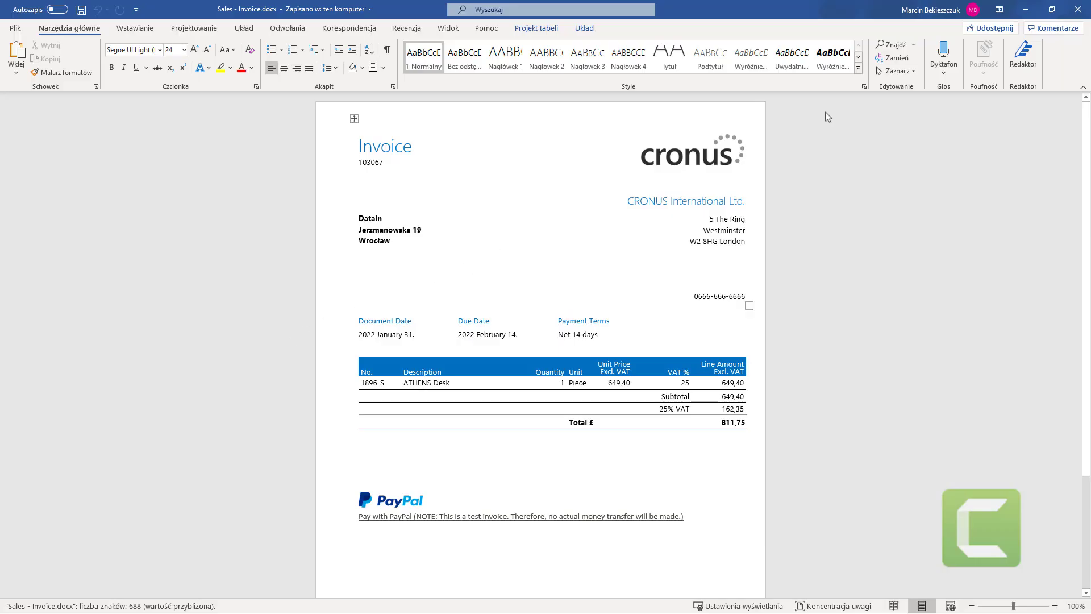
{"action": "left_click", "coordinate": [1077, 9]}
{"action": "left_click", "coordinate": [553, 261]}
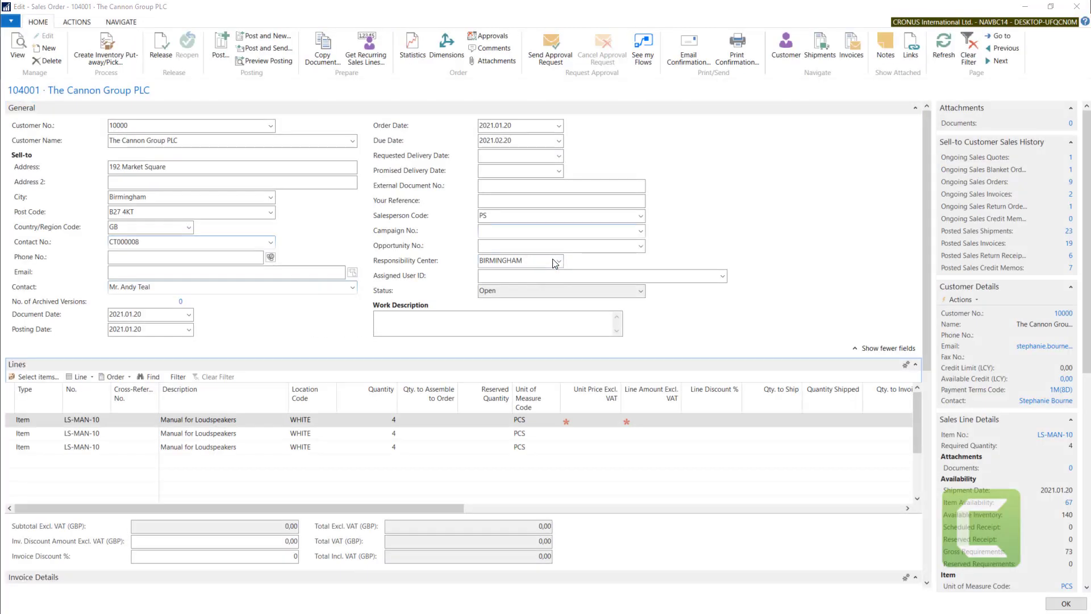
Close the unreleased sales order 104001 and bring up the Purchase Orders list.
{"action": "left_click", "coordinate": [500, 220]}
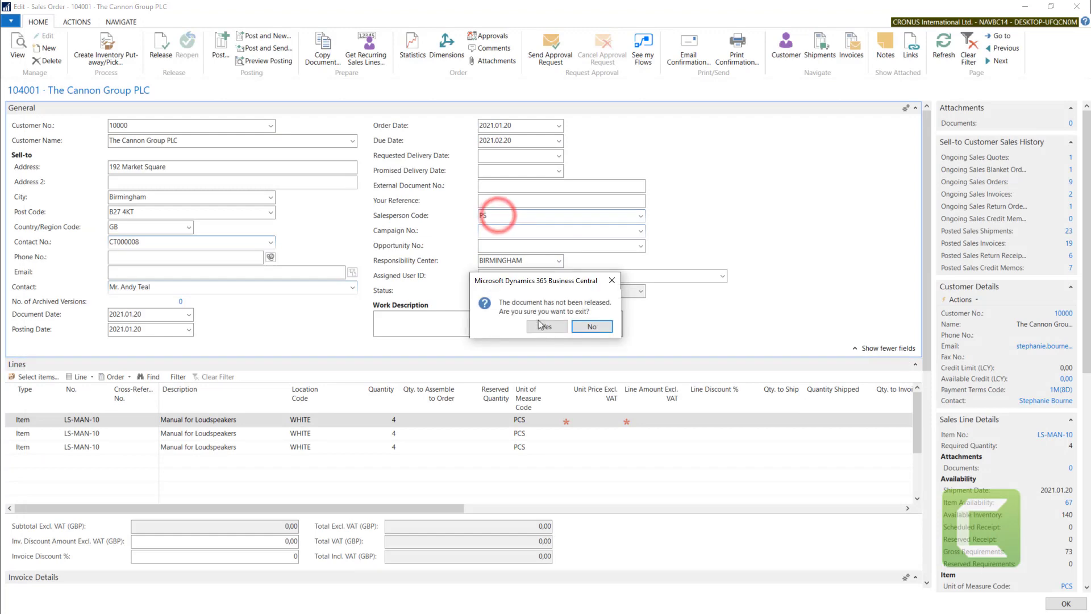
{"action": "left_click", "coordinate": [547, 324]}
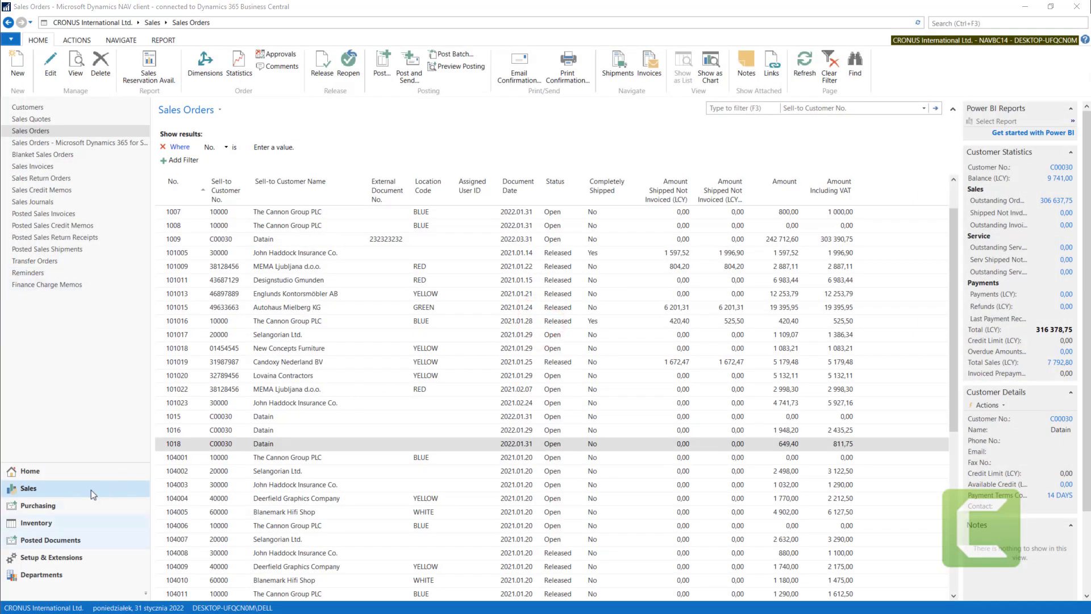
{"action": "left_click", "coordinate": [53, 506]}
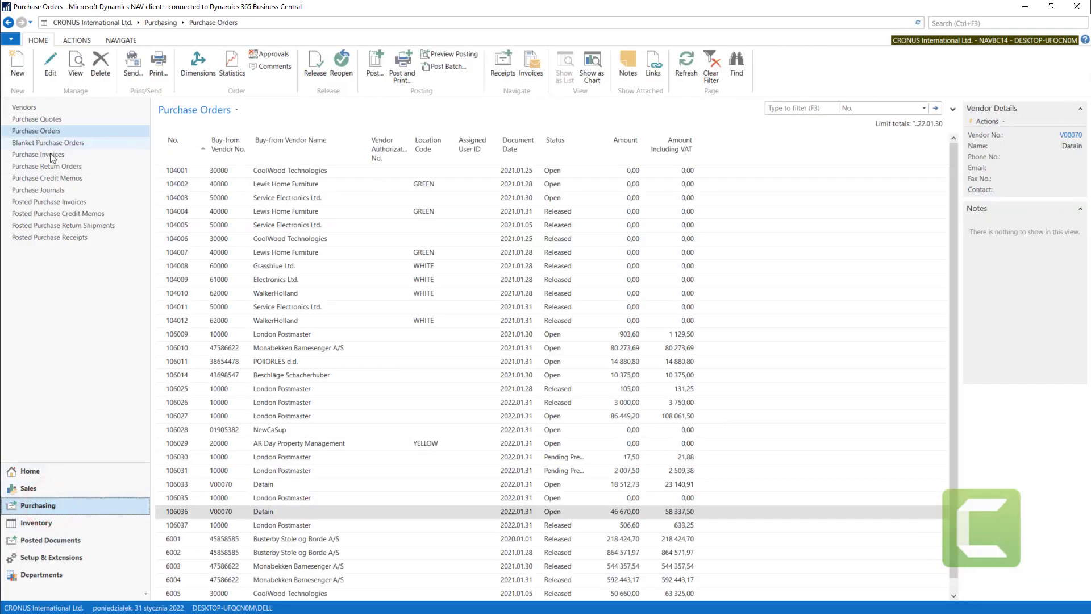
{"action": "left_click", "coordinate": [50, 133]}
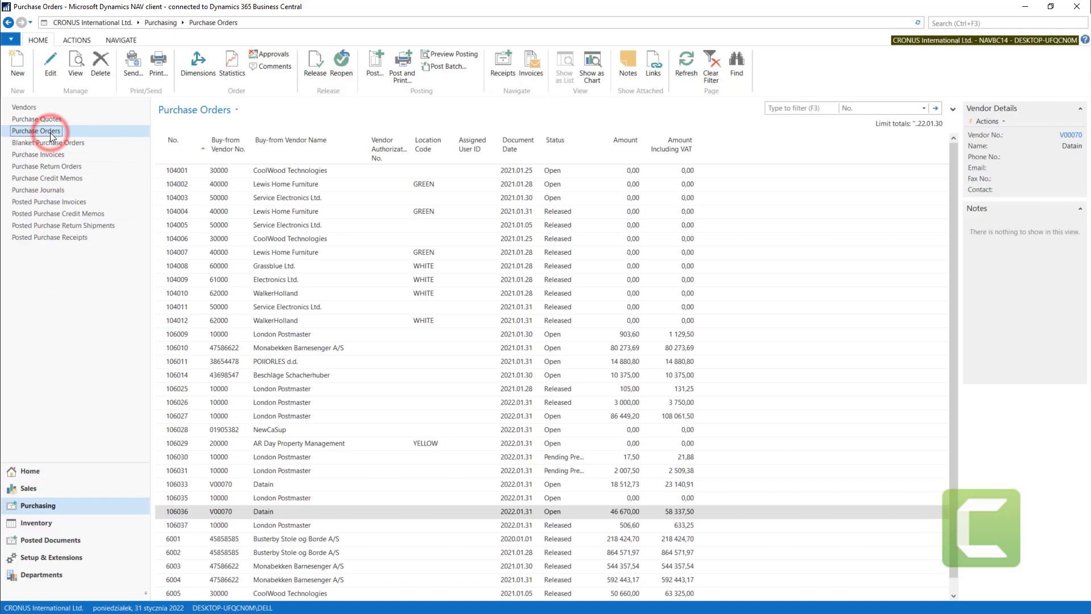
Open purchase order 106037 and check its ATHENS Desk line shows Quantity Received 1.
{"action": "left_click", "coordinate": [178, 525]}
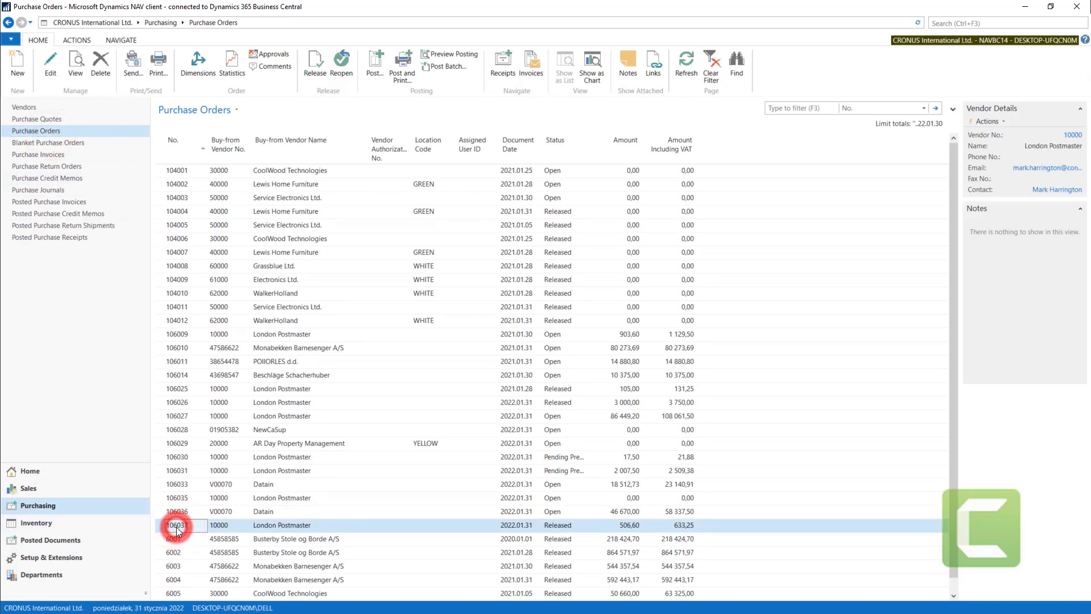
{"action": "double_click", "coordinate": [178, 525]}
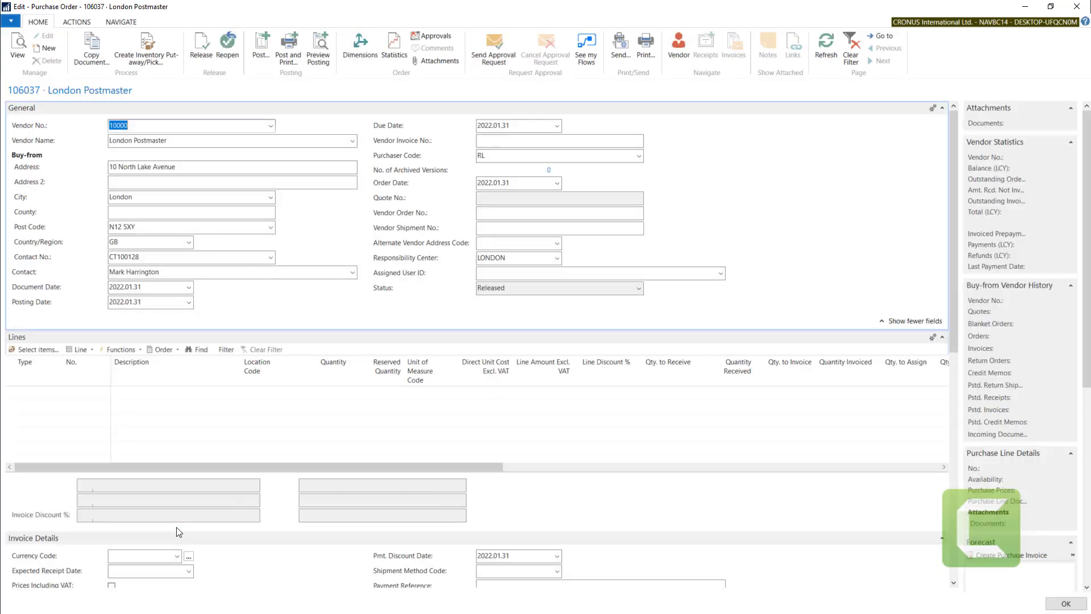
{"action": "left_click", "coordinate": [341, 393]}
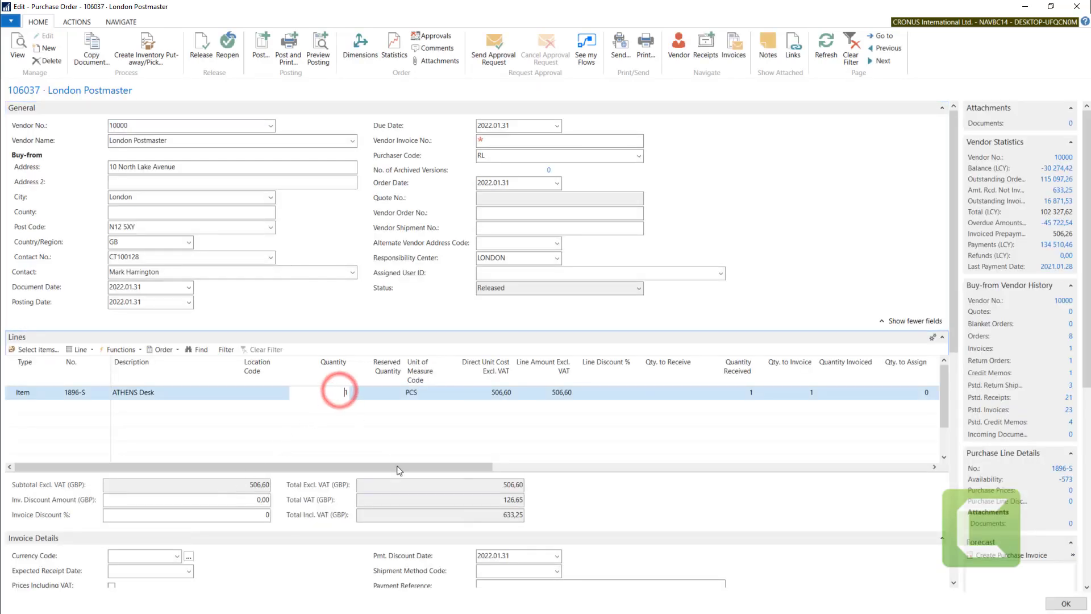
{"action": "left_click_drag", "start_coordinate": [376, 467], "coordinate": [559, 475]}
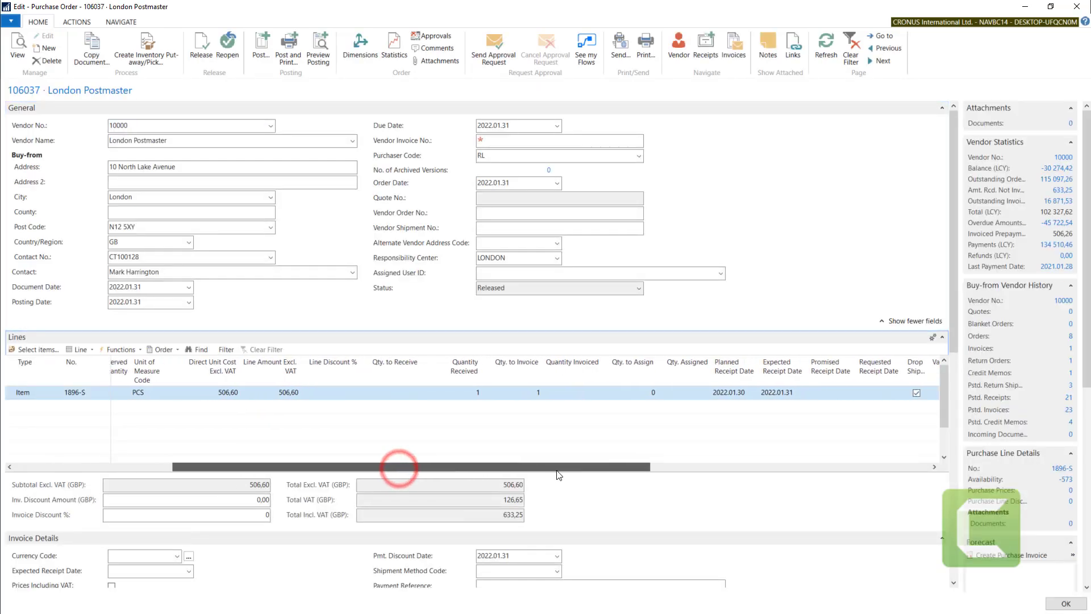
{"action": "left_click", "coordinate": [465, 393]}
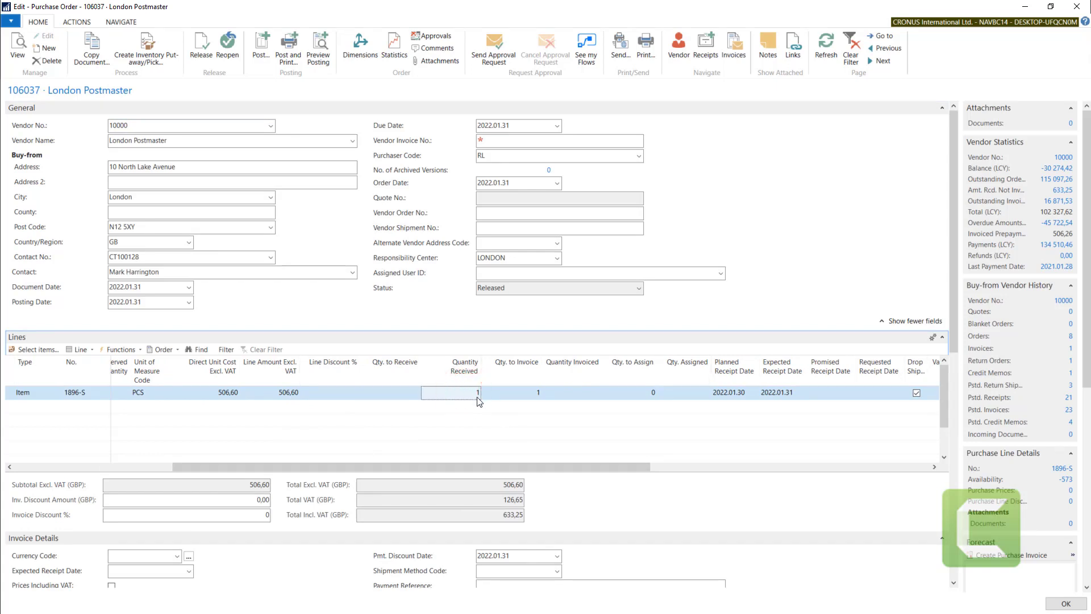
{"action": "left_click", "coordinate": [91, 22]}
{"action": "left_click", "coordinate": [121, 22]}
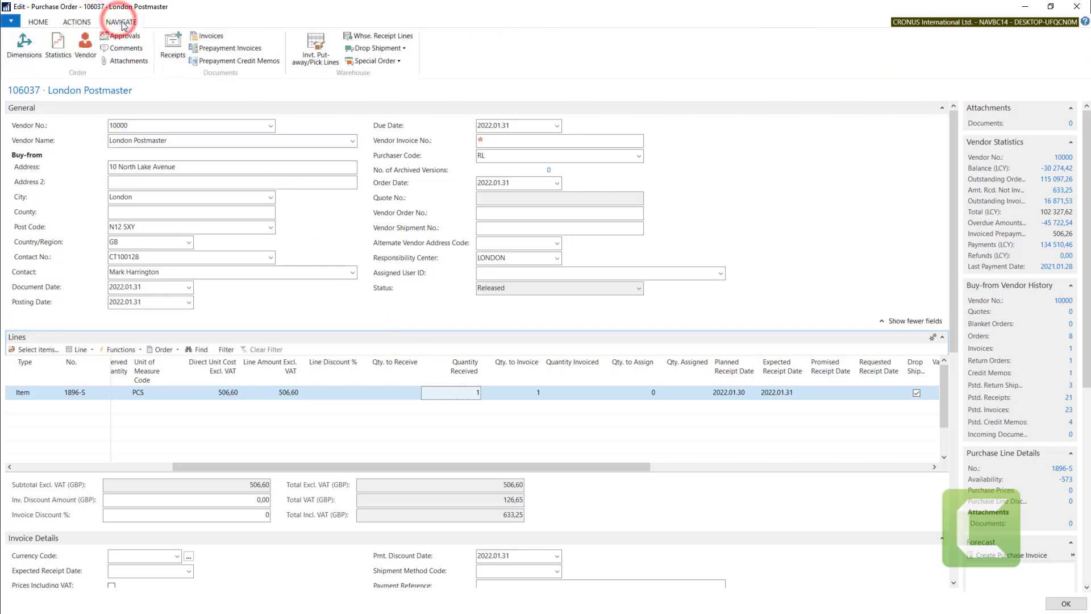
{"action": "left_click", "coordinate": [179, 51]}
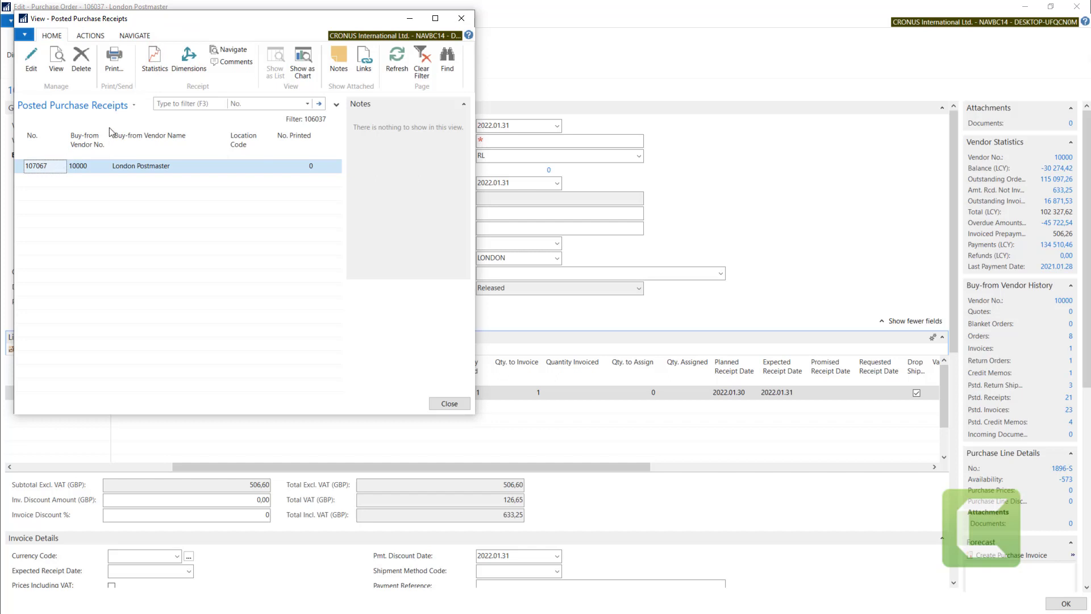
{"action": "left_click", "coordinate": [230, 49]}
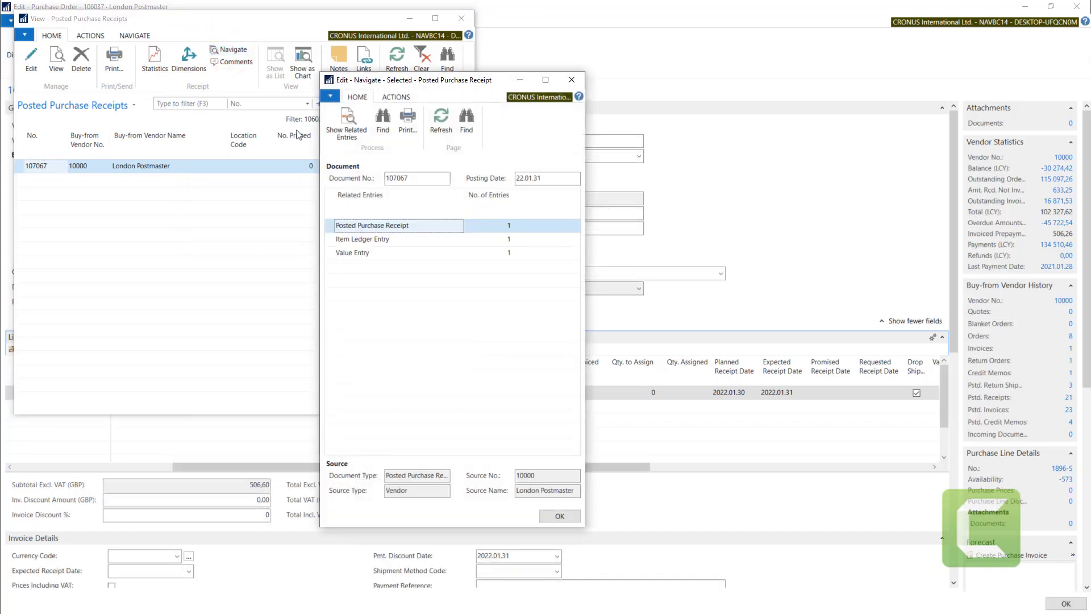
{"action": "left_click", "coordinate": [381, 239]}
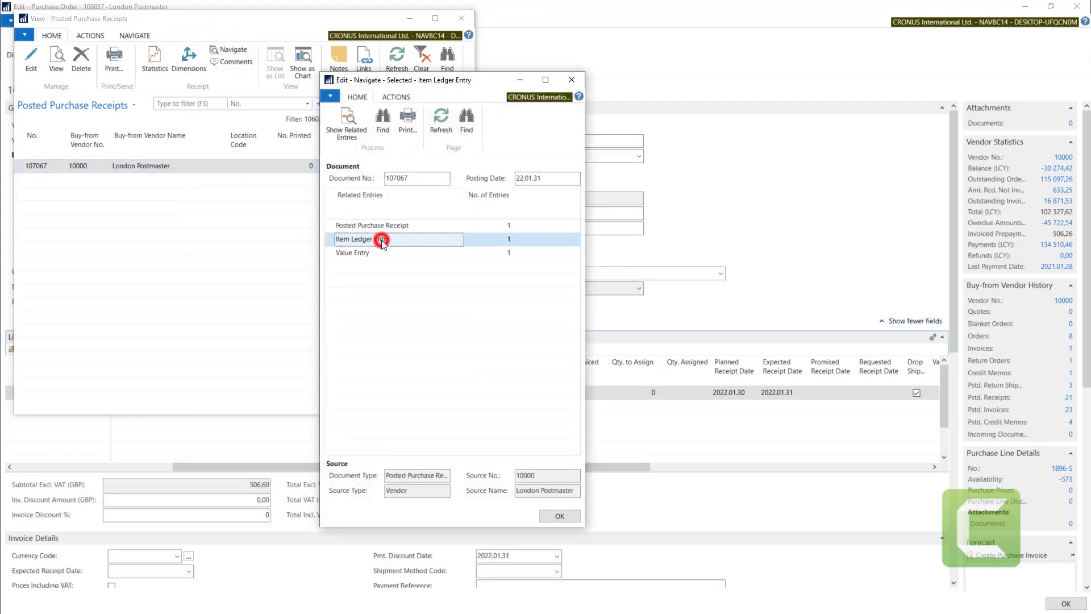
{"action": "left_click", "coordinate": [349, 138]}
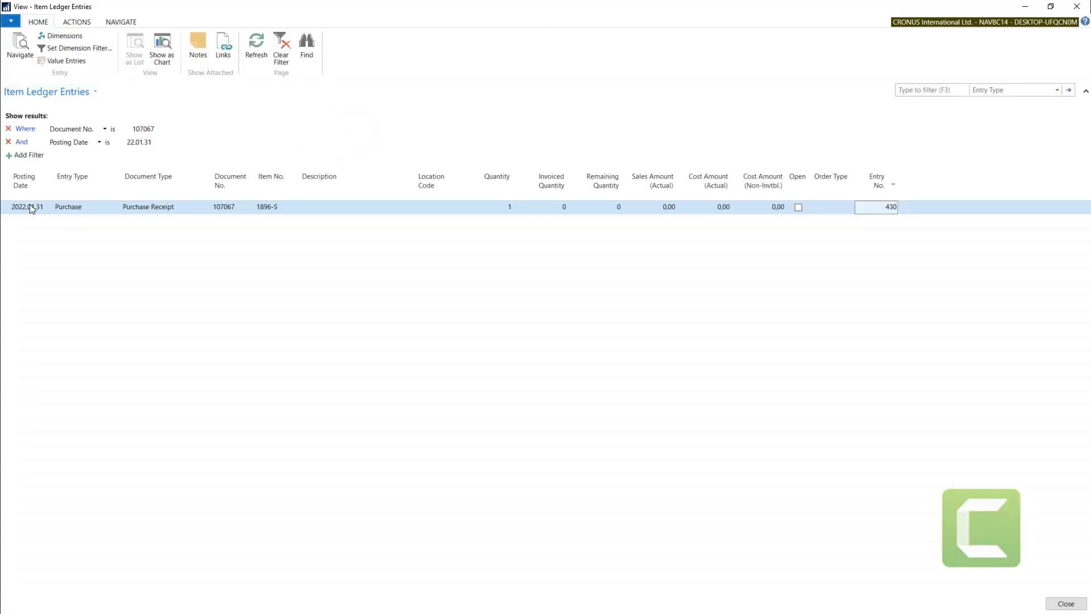
{"action": "key", "text": "Escape"}
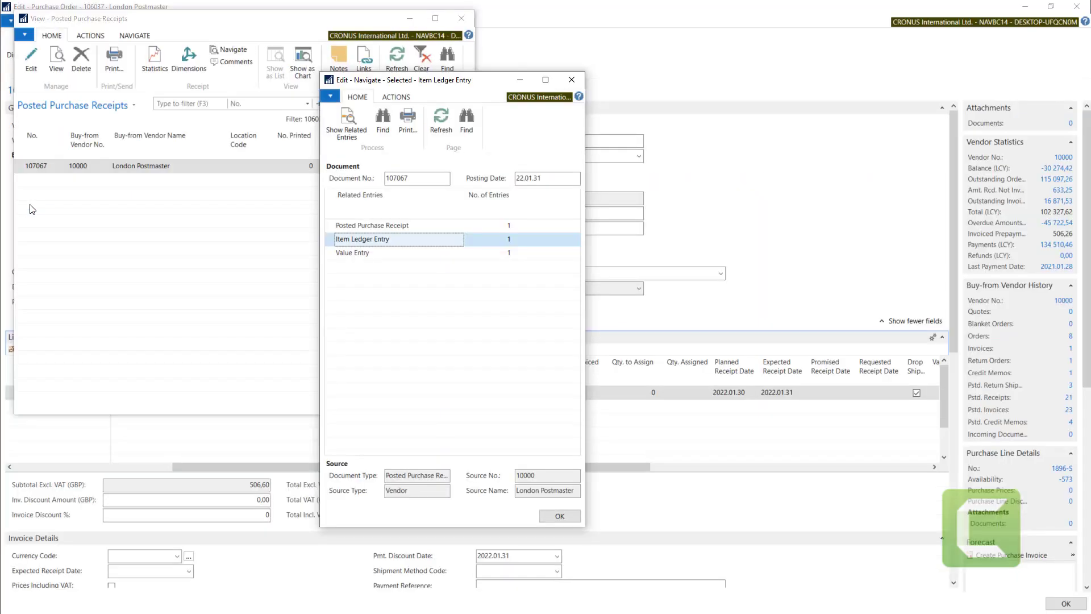
{"action": "key", "text": "Escape"}
{"action": "key", "text": "Escape"}
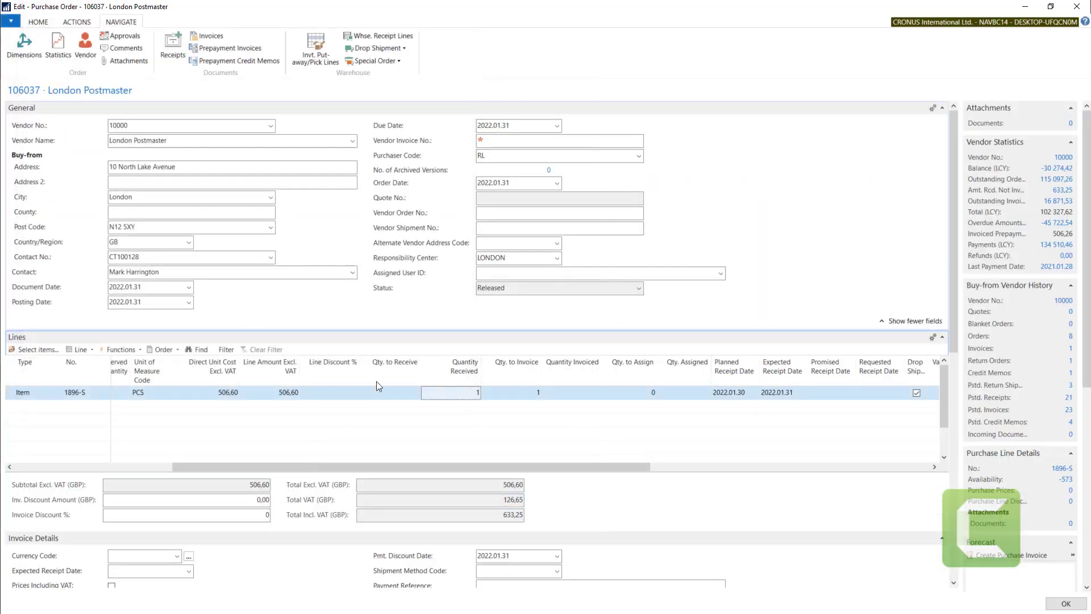
{"action": "left_click_drag", "start_coordinate": [540, 465], "coordinate": [324, 432]}
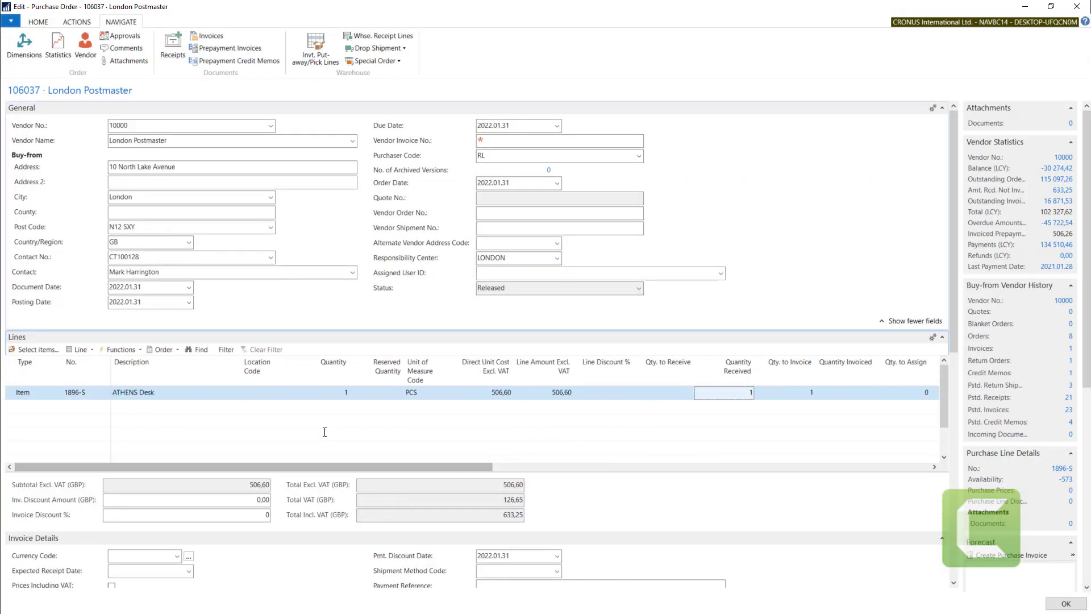